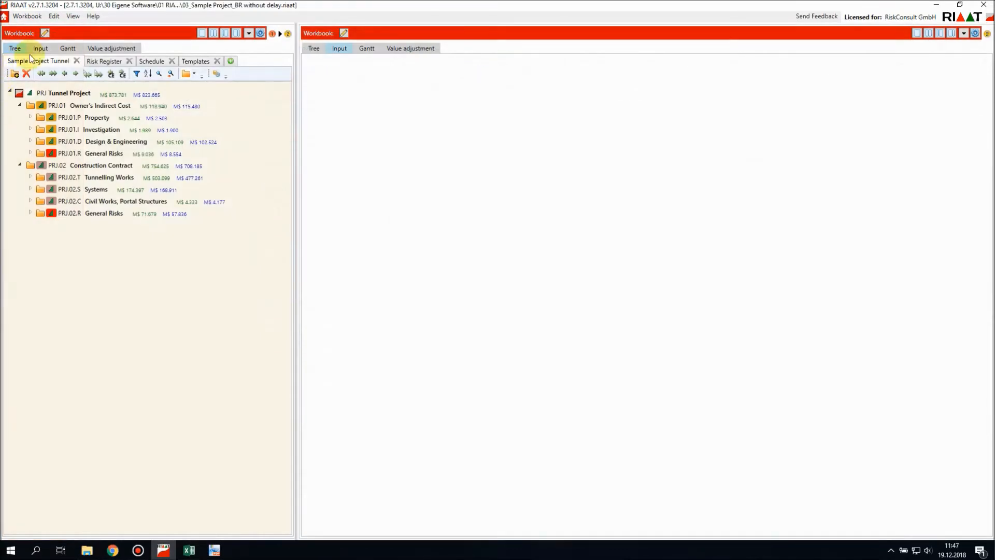
# Add a new group named "Delay Cost" under Risks in the Risk Register.
pyautogui.click(105, 62)
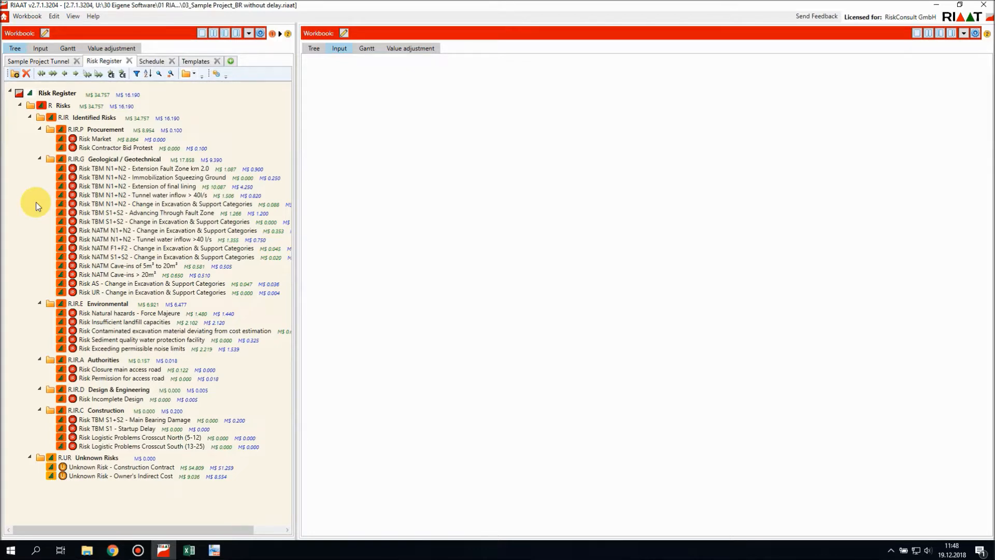
pyautogui.rightClick(60, 108)
pyautogui.click(64, 116)
pyautogui.click(75, 489)
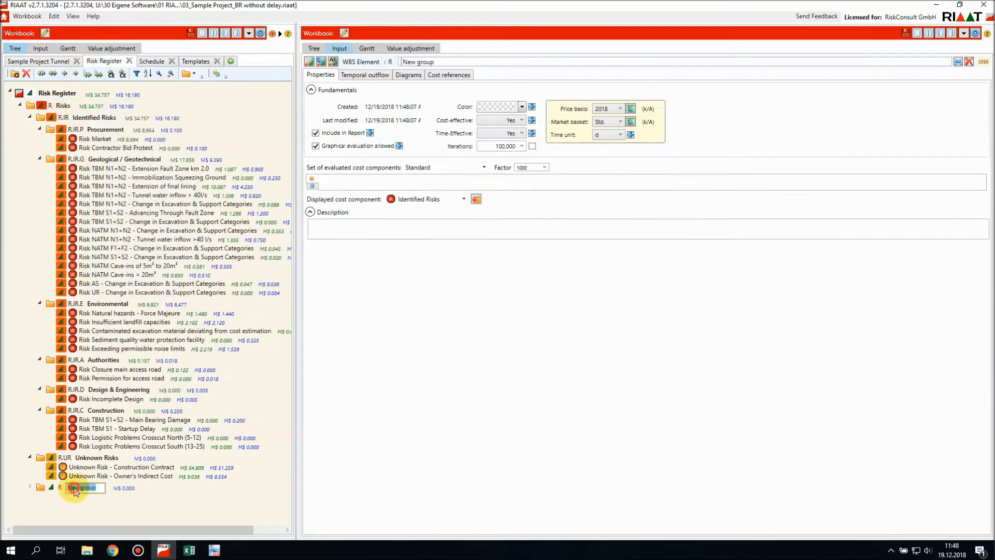
pyautogui.write('Delay Cost')
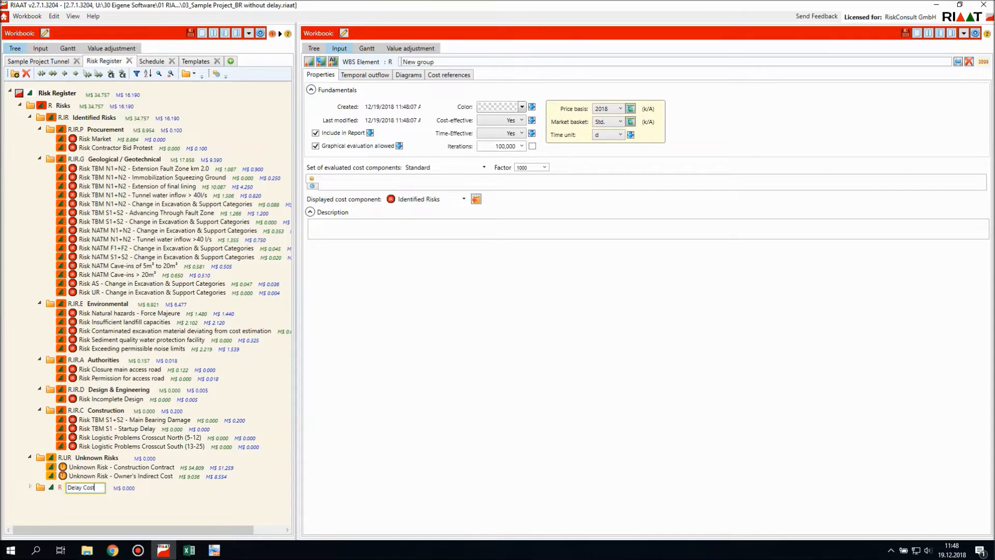
pyautogui.click(39, 488)
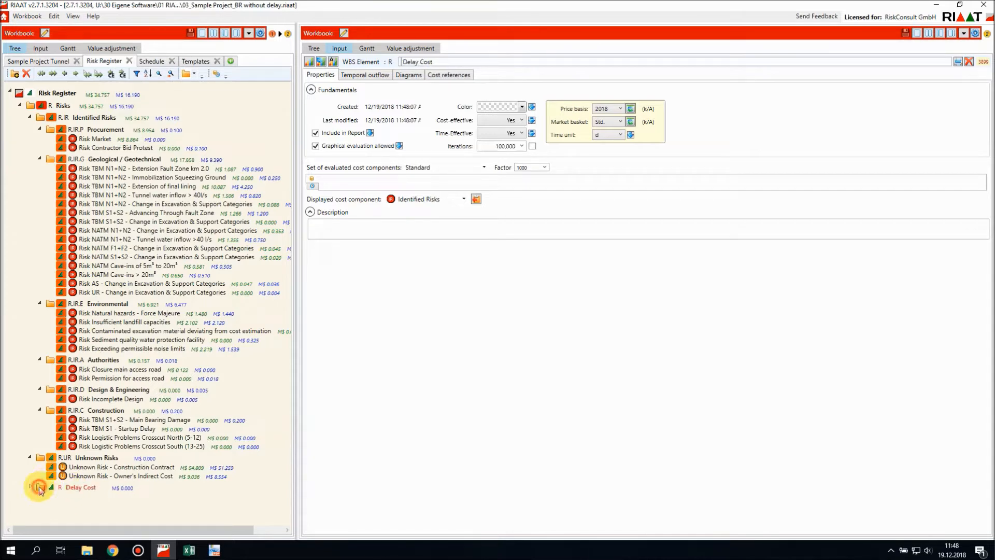
# Open the Base + Risk Schedule and examine its Gantt chart from the tender phase to the construction completion milestones.
pyautogui.click(149, 62)
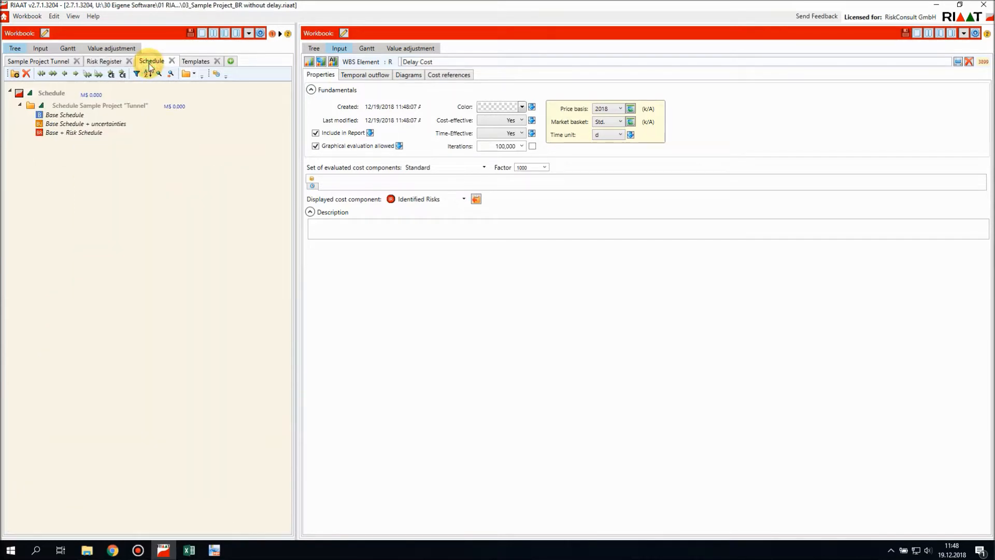
pyautogui.doubleClick(73, 134)
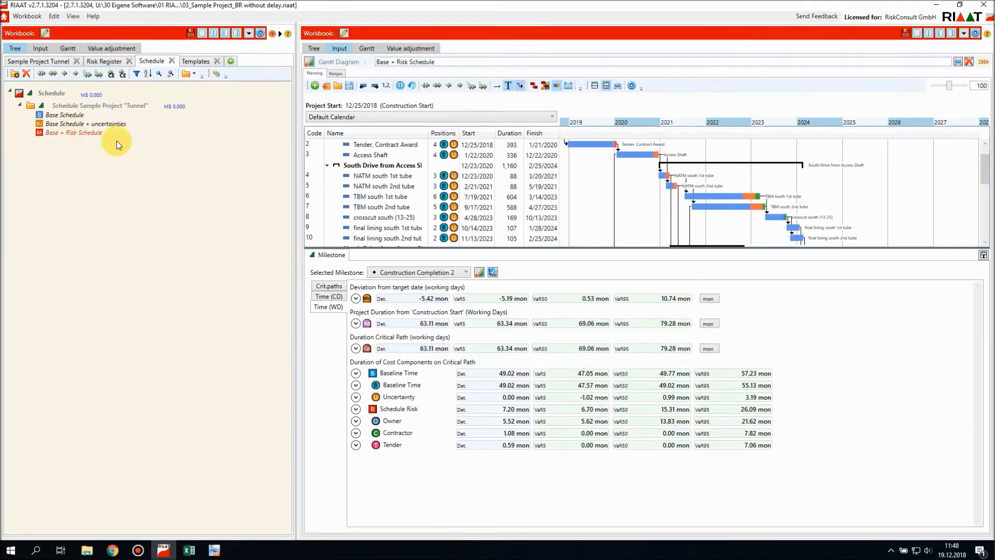
pyautogui.moveTo(297, 165); pyautogui.dragTo(171, 165)
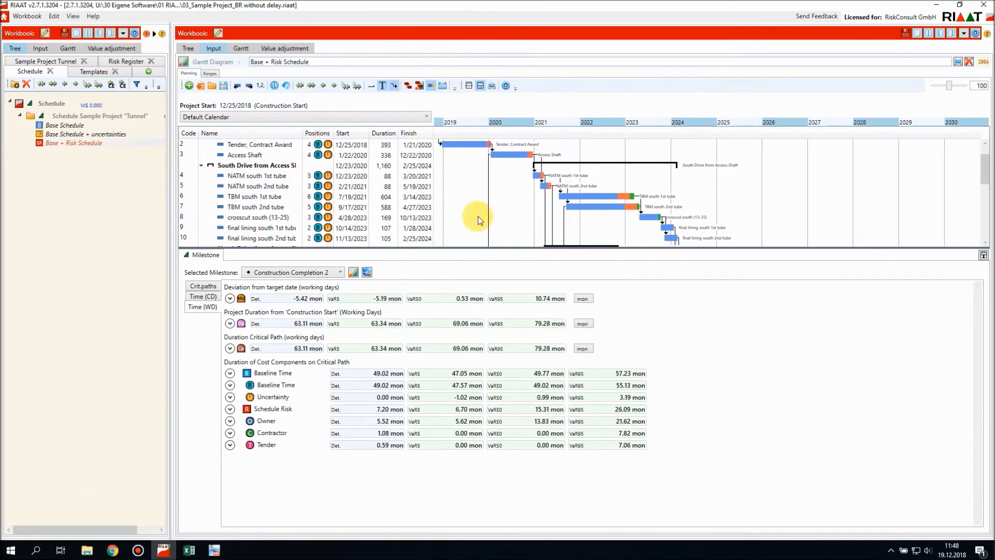
pyautogui.moveTo(506, 249); pyautogui.dragTo(510, 377)
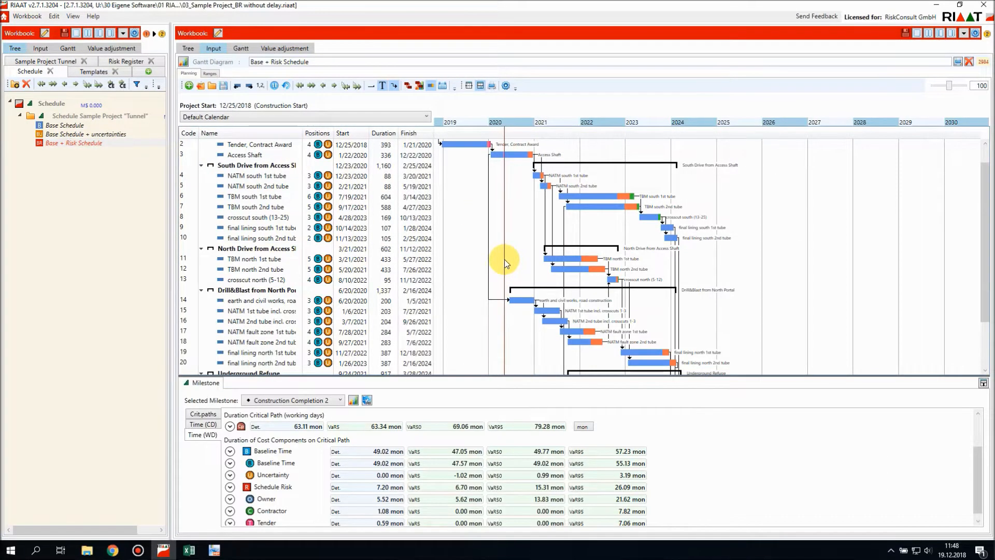
pyautogui.scroll(1, 505, 259)
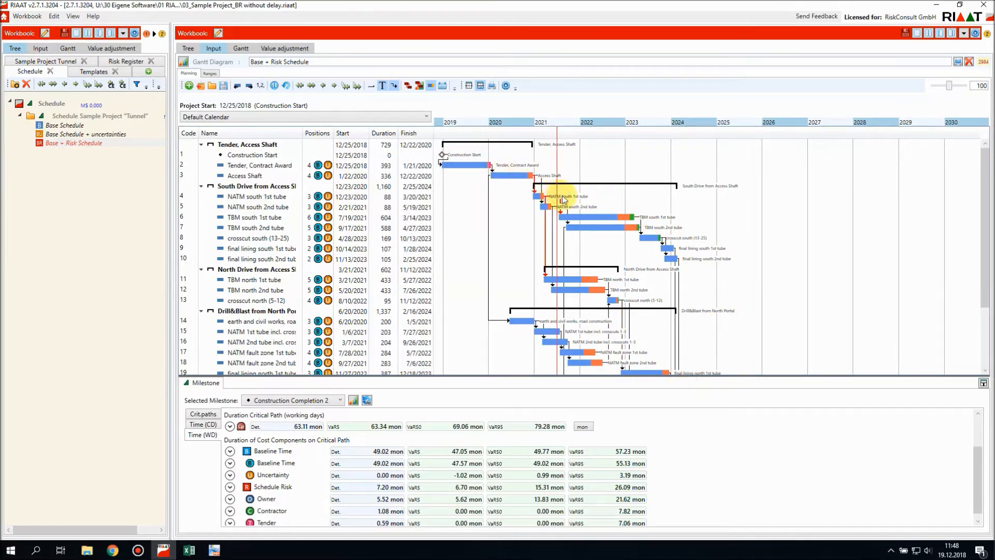
pyautogui.scroll(-3, 779, 221)
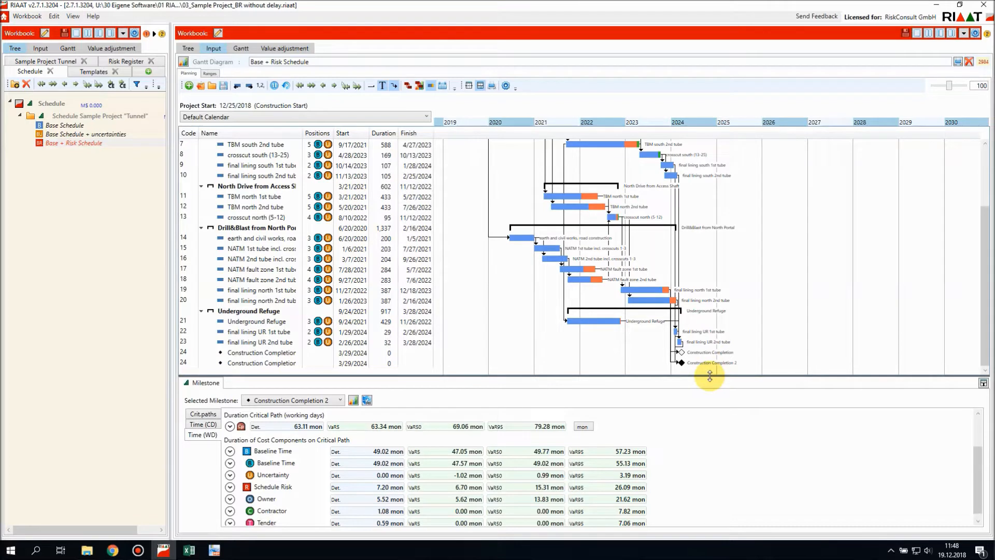
# Review the Construction Completion 2 milestone's calendar-day and working-day results, expanding the Owner delay distribution on the critical path.
pyautogui.click(193, 424)
pyautogui.moveTo(320, 382); pyautogui.dragTo(323, 248)
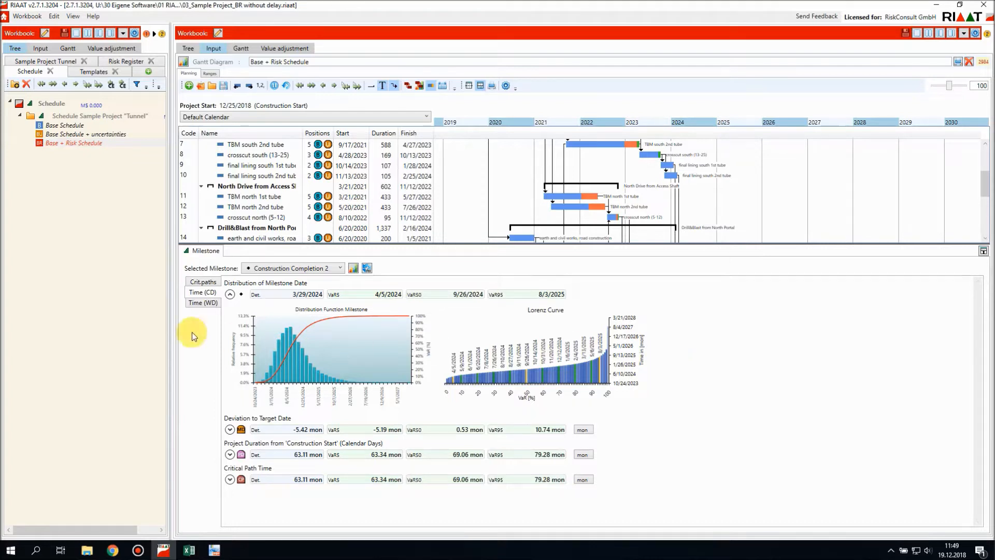
pyautogui.click(201, 302)
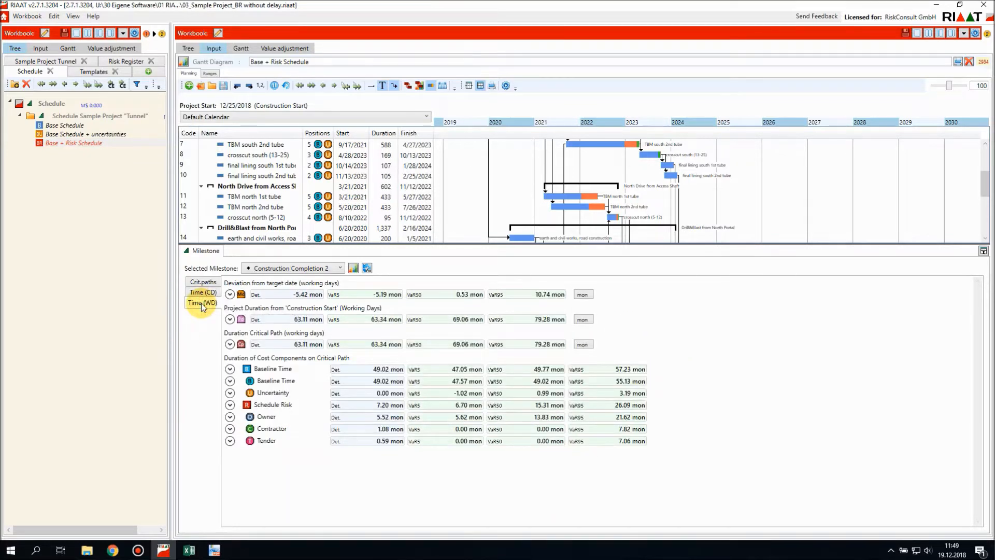
pyautogui.click(229, 416)
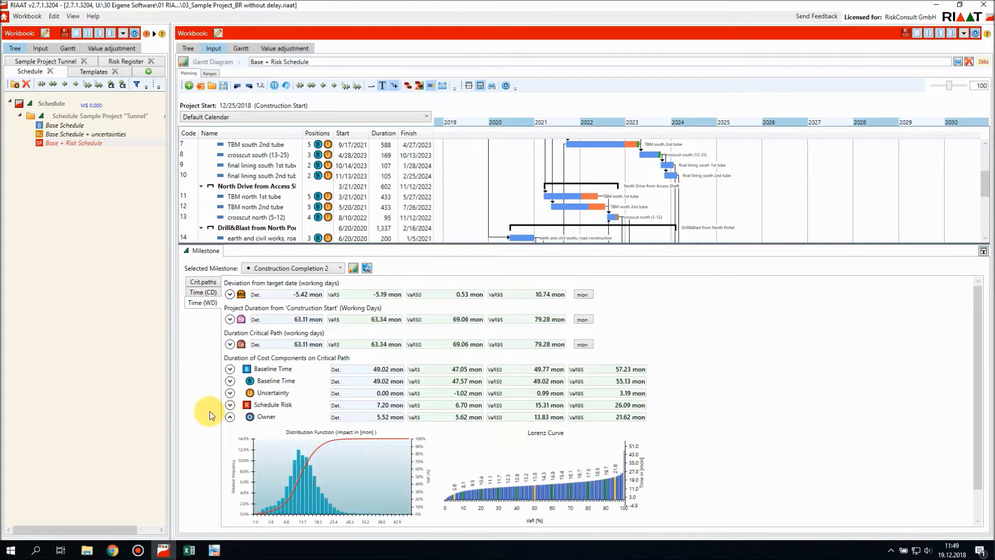
pyautogui.scroll(-2, 686, 430)
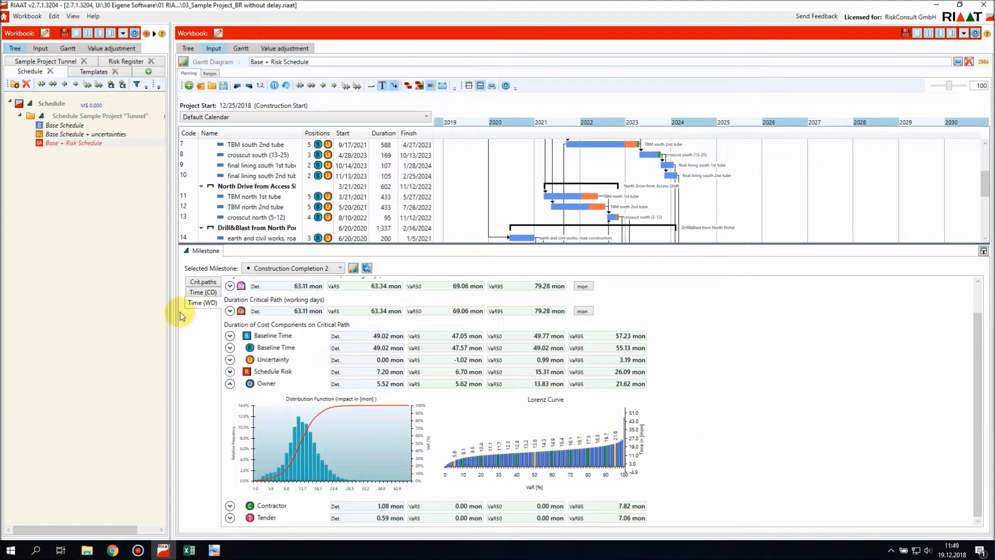
# Create a cost element with one cost item in the Risk Register's Delay Cost group and name it "Delay Cost".
pyautogui.click(125, 62)
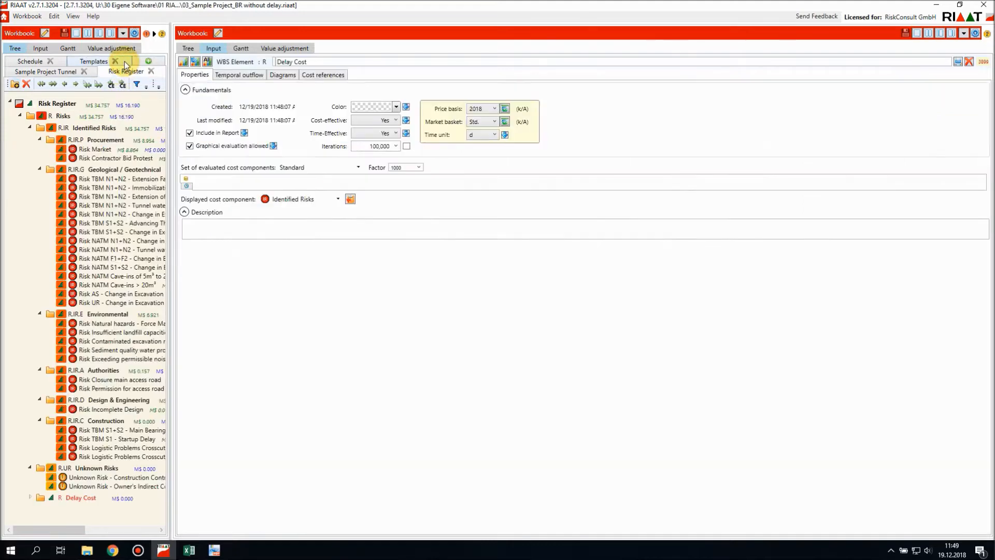
pyautogui.rightClick(74, 498)
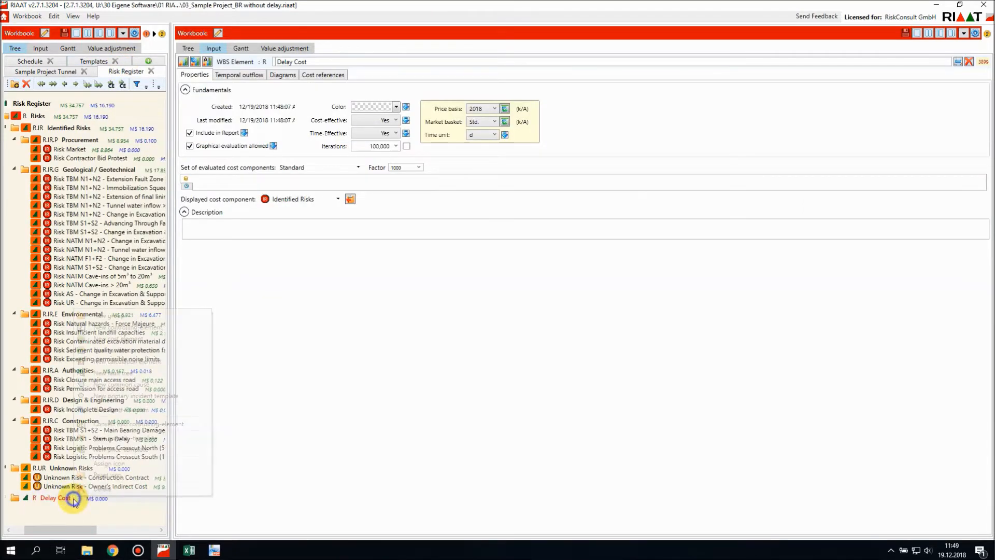
pyautogui.click(112, 338)
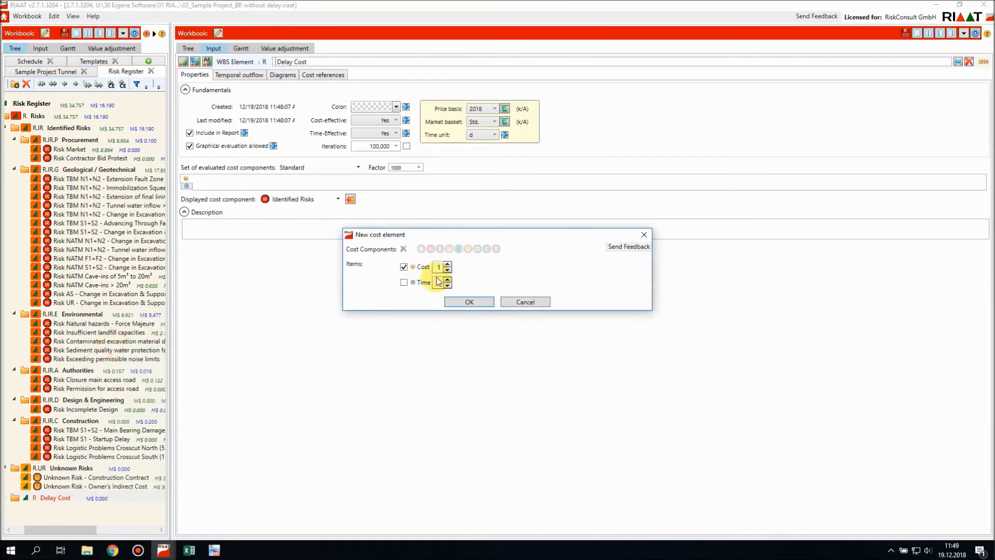
pyautogui.click(469, 303)
pyautogui.click(71, 508)
pyautogui.tripleClick(325, 63)
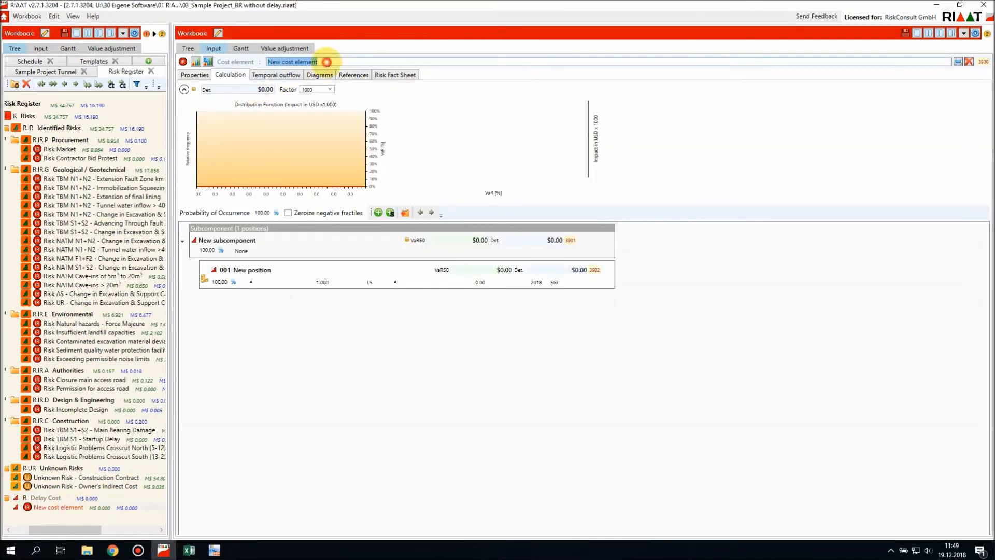
pyautogui.write('Delay Cost')
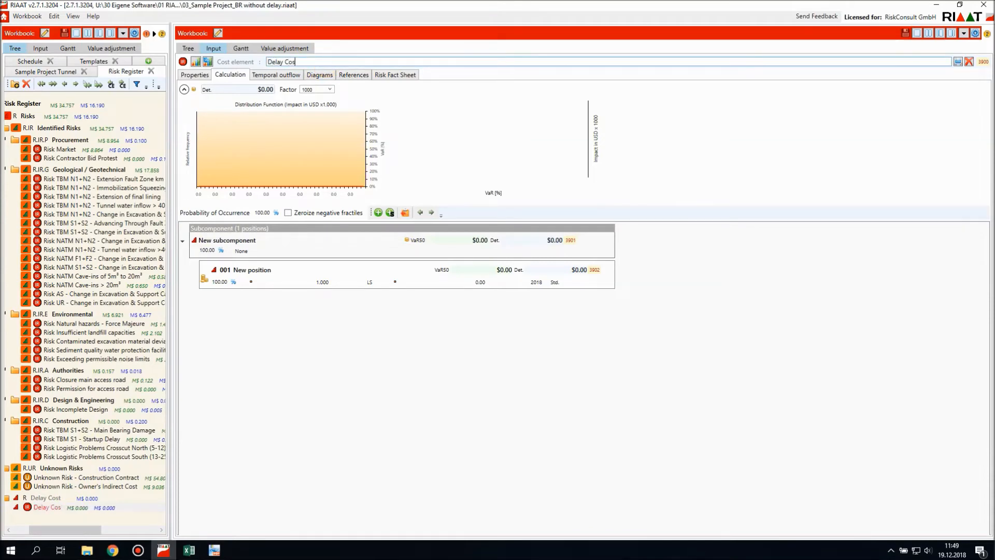
# Connect the position's quantity to the Owner time component of Construction Completion 2 in the Base + Risk Schedule.
pyautogui.rightClick(327, 282)
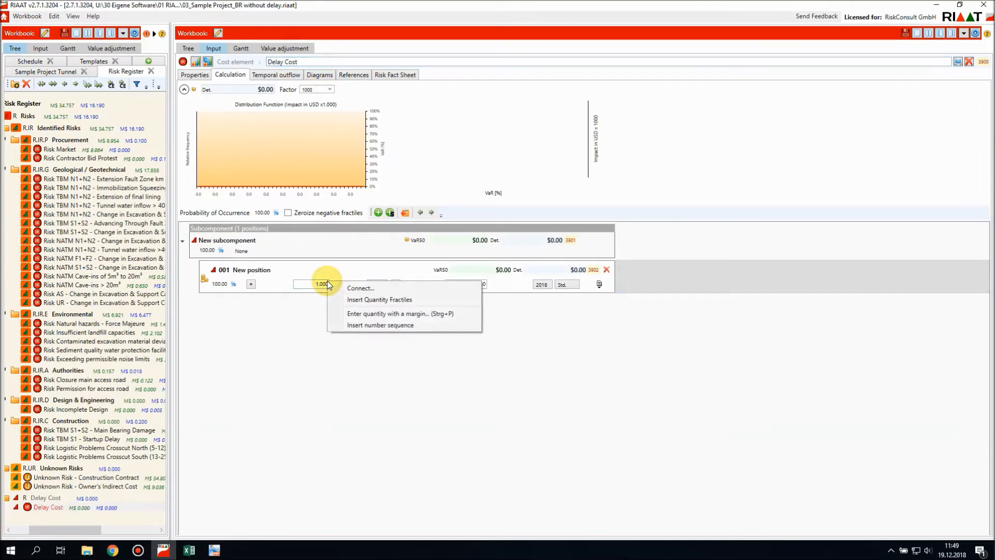
pyautogui.click(338, 288)
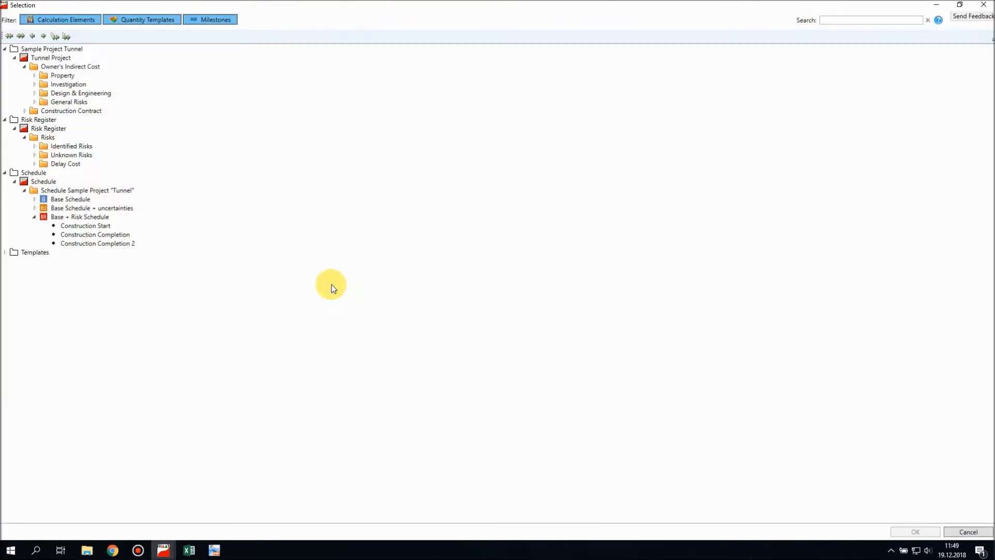
pyautogui.click(88, 243)
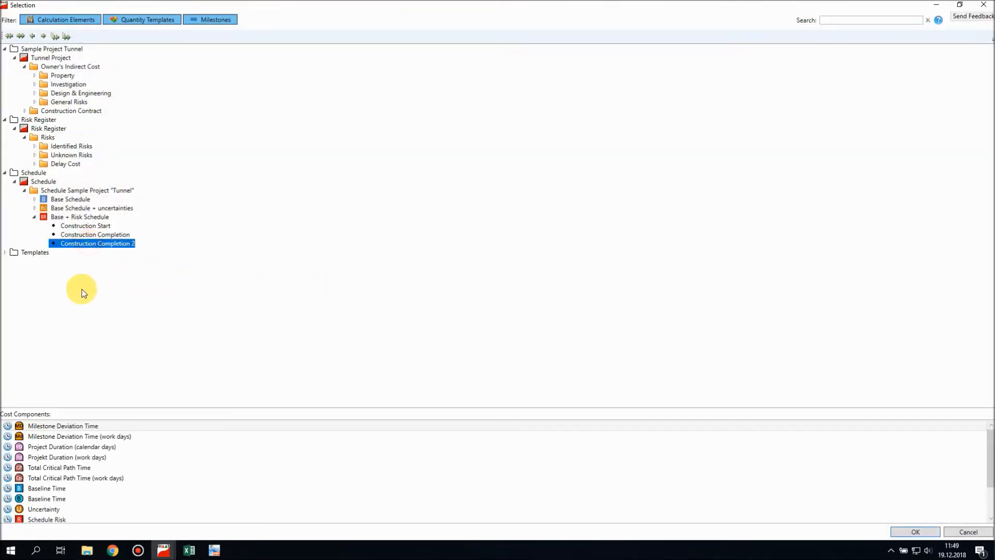
pyautogui.scroll(-2, 163, 445)
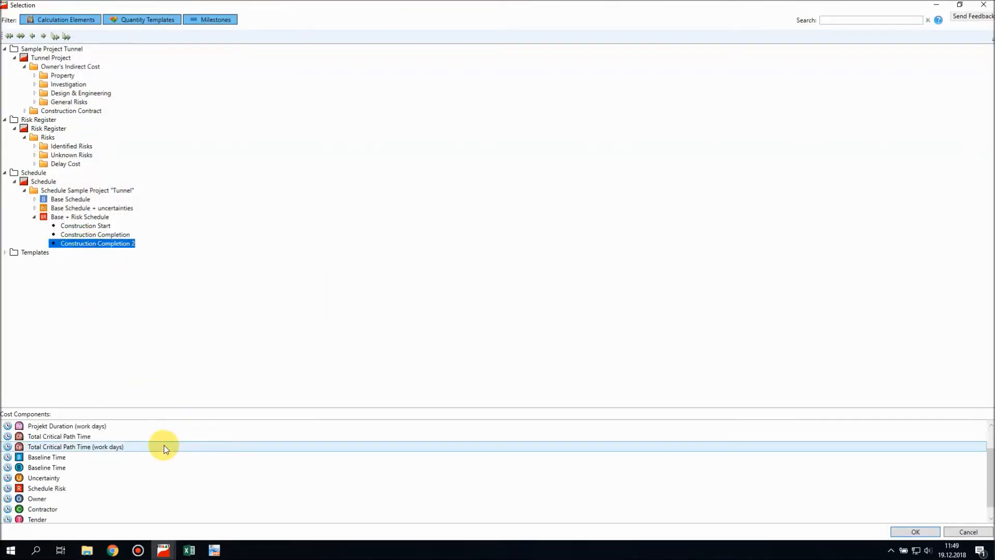
pyautogui.click(64, 488)
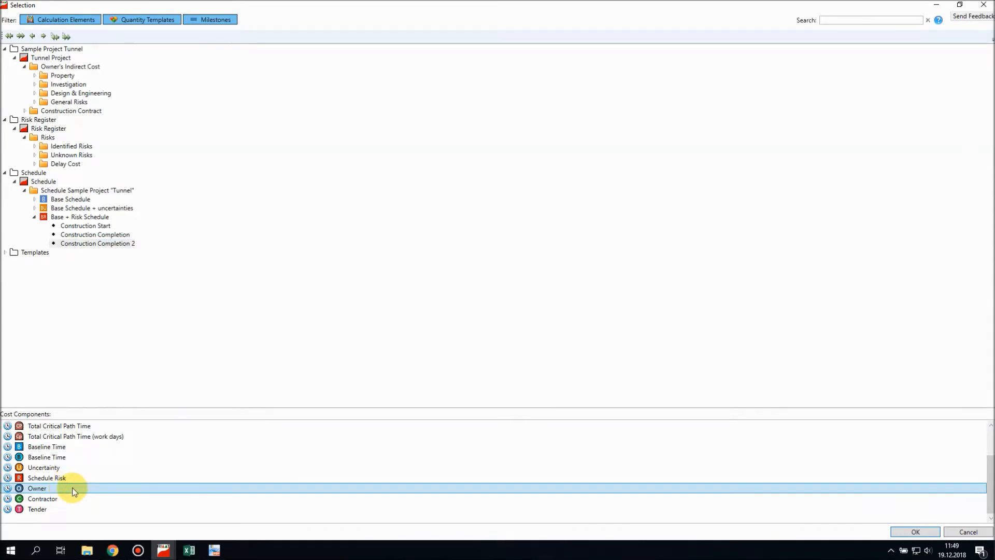
pyautogui.doubleClick(72, 488)
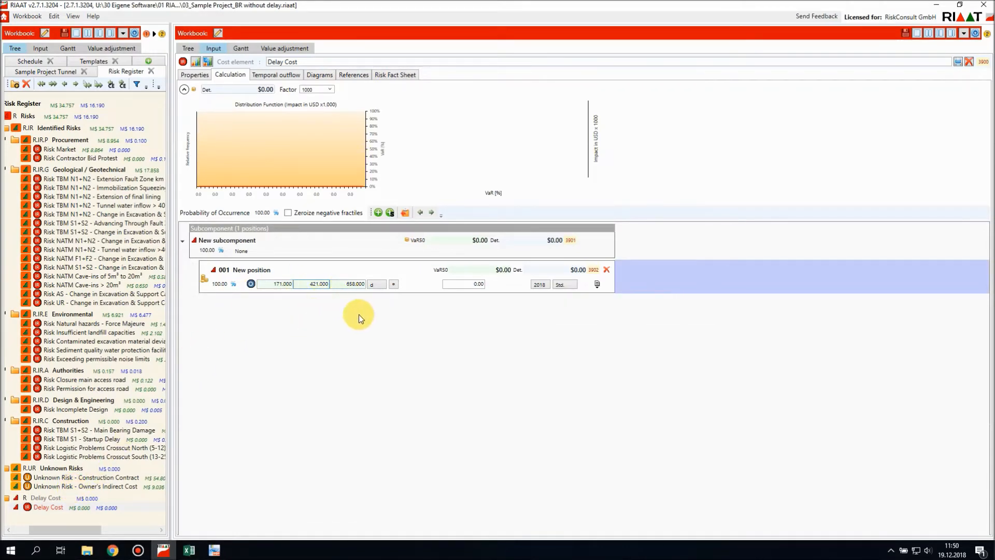
# Give the position a three-point price of 150,000 minimum, 250,000 most likely and 400,000 maximum, and simulate the Delay Cost element.
pyautogui.click(464, 283)
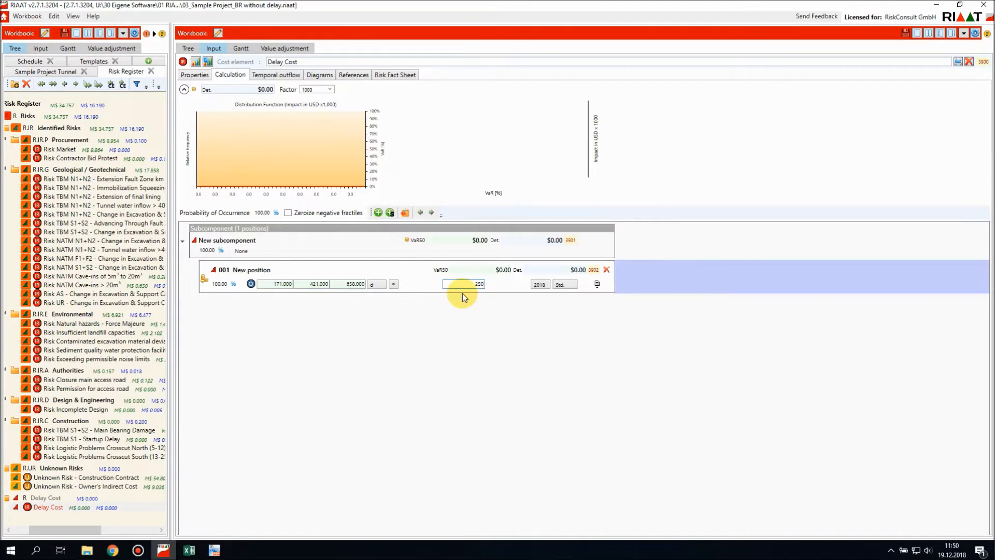
pyautogui.write('250000')
pyautogui.click(394, 284)
pyautogui.click(396, 305)
pyautogui.click(506, 284)
pyautogui.write('40')
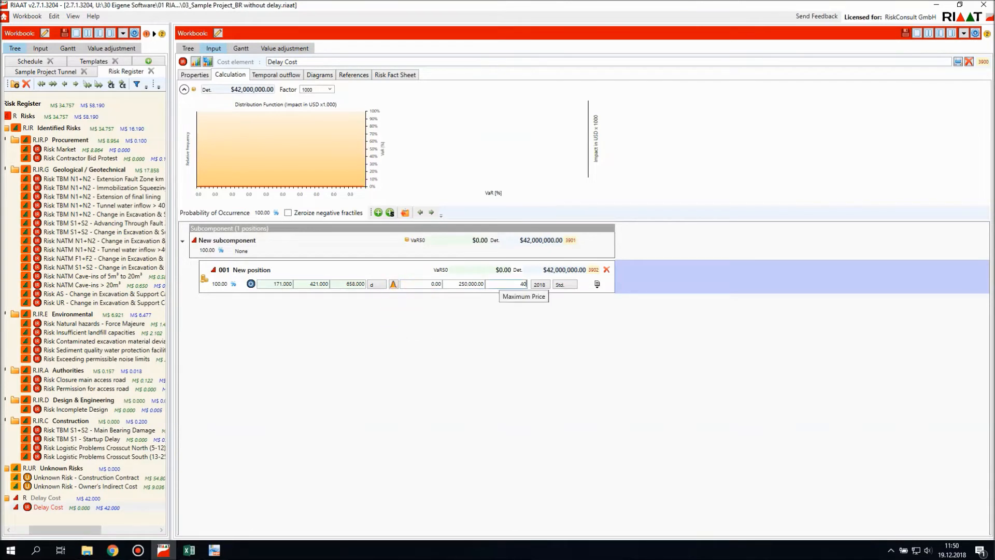
pyautogui.write('0,000')
pyautogui.click(435, 283)
pyautogui.write('150,00')
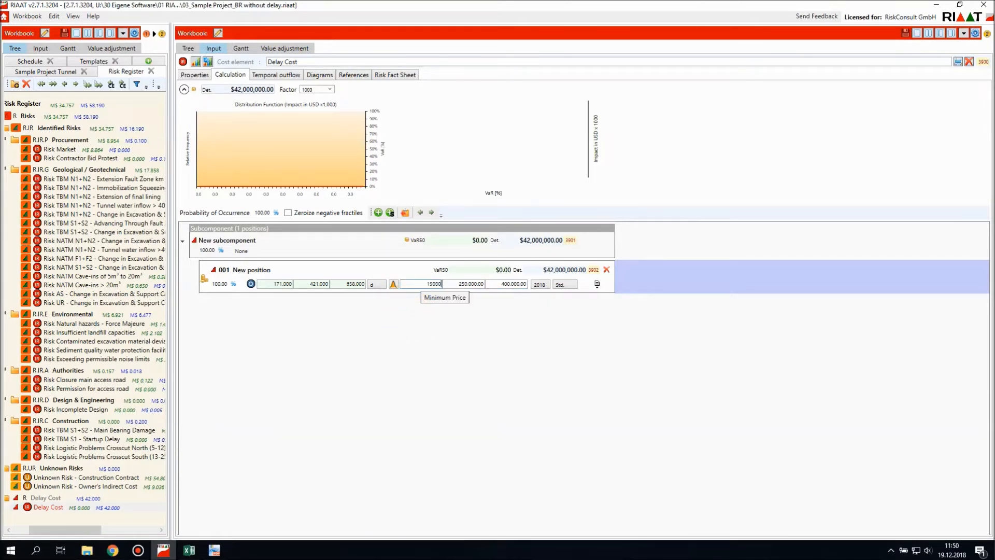
pyautogui.write('0')
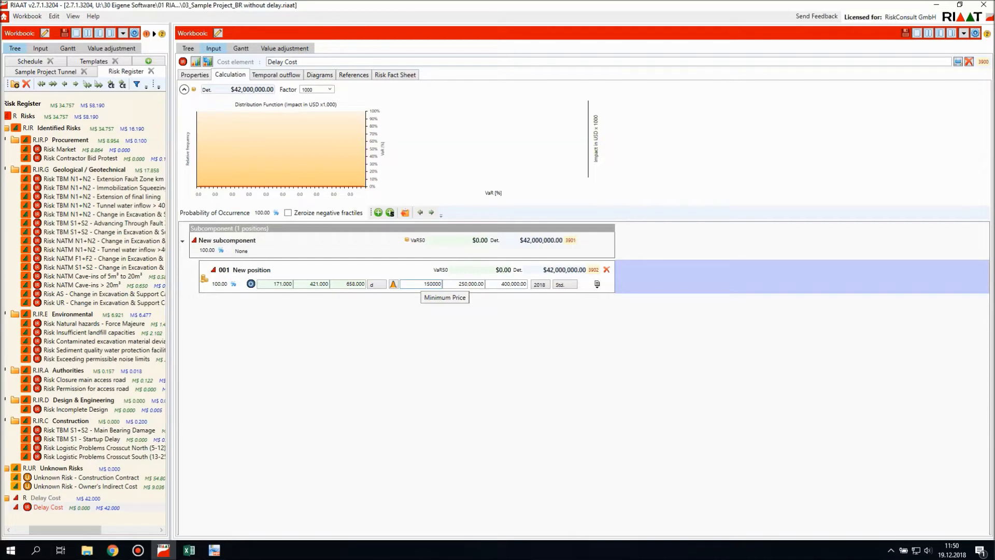
pyautogui.click(195, 61)
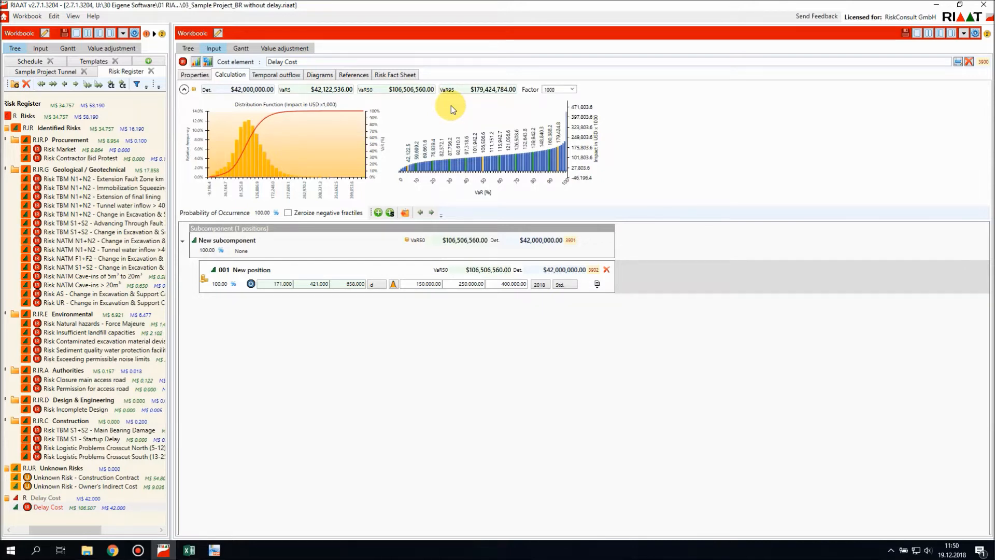
# Open the workbook 04_Sample Project_BR.riaat without saving the current one, and display its Risk Register.
pyautogui.click(27, 16)
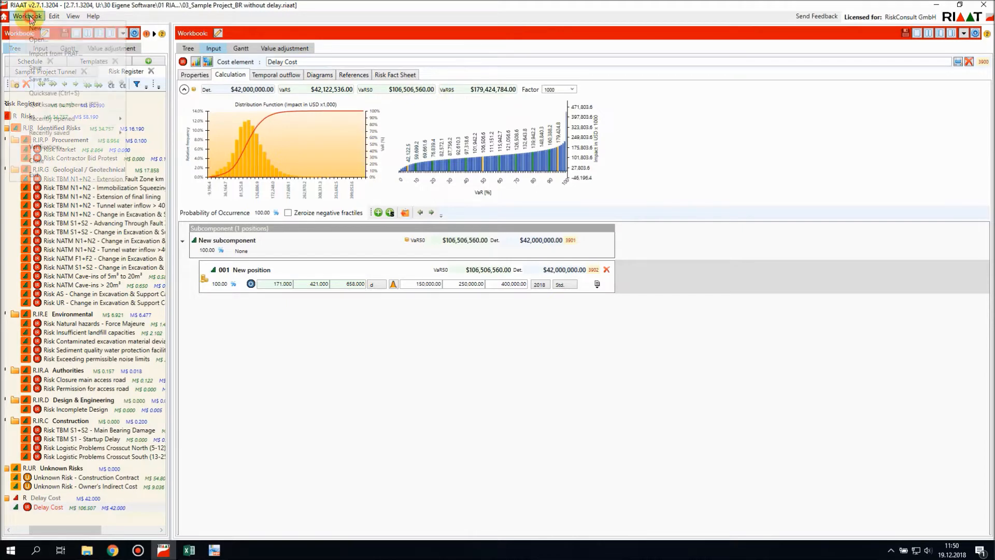
pyautogui.click(45, 39)
pyautogui.click(495, 309)
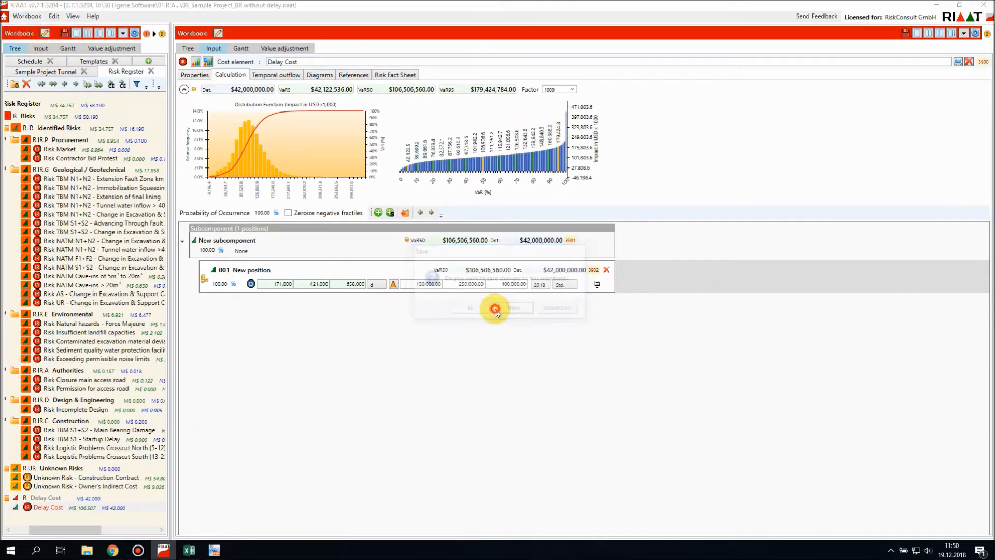
pyautogui.click(176, 137)
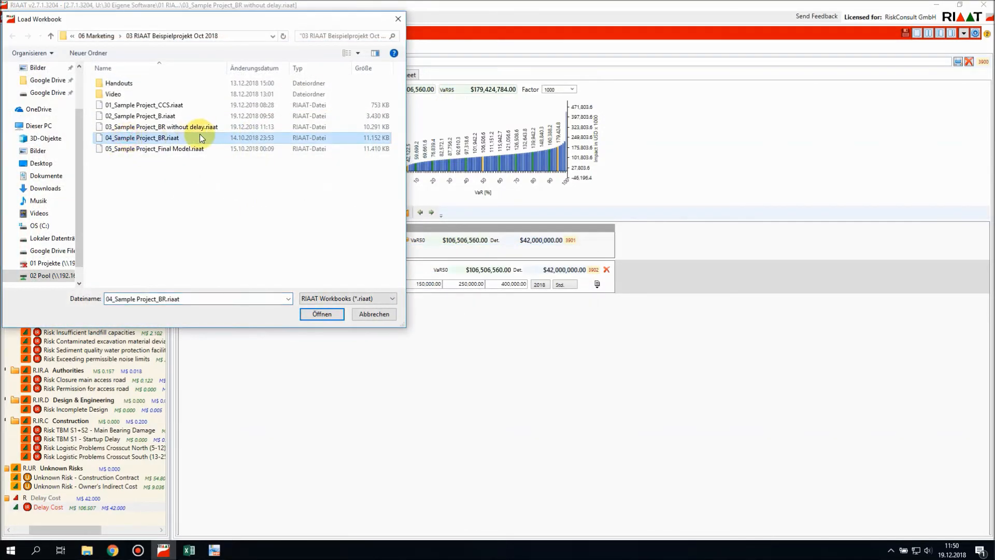
pyautogui.doubleClick(199, 135)
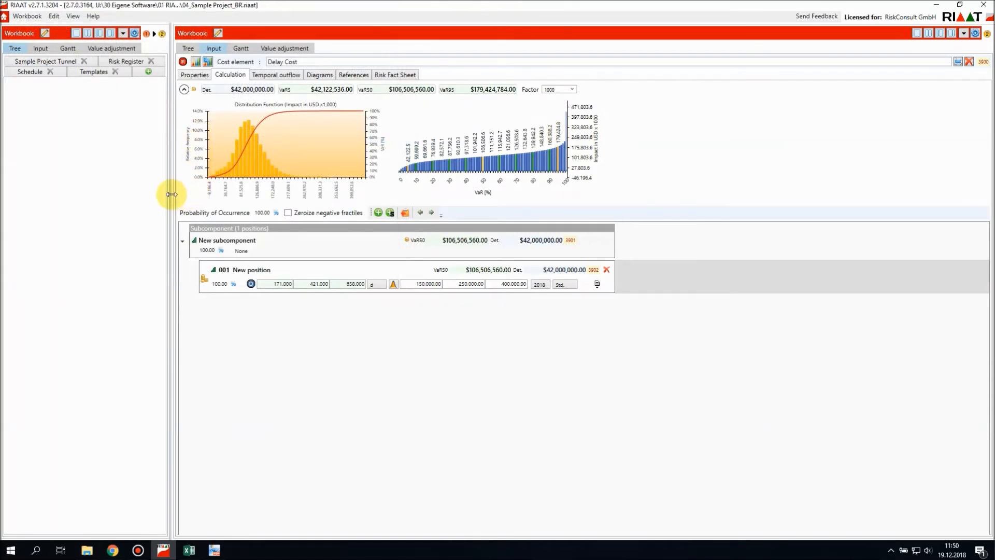
pyautogui.click(105, 62)
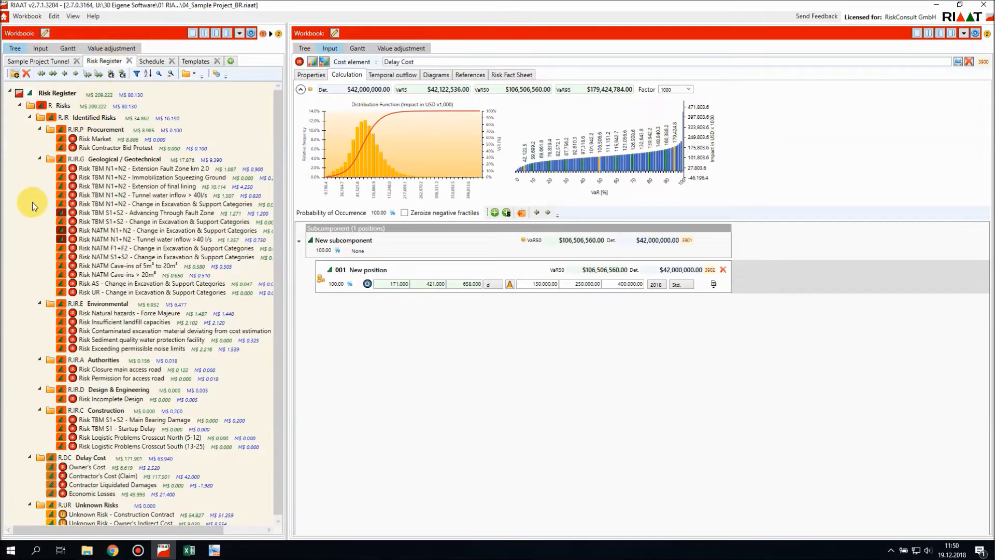
# Collapse the six subgroups of Identified Risks in the Risk Register, from Procurement to Construction.
pyautogui.click(39, 128)
pyautogui.click(39, 142)
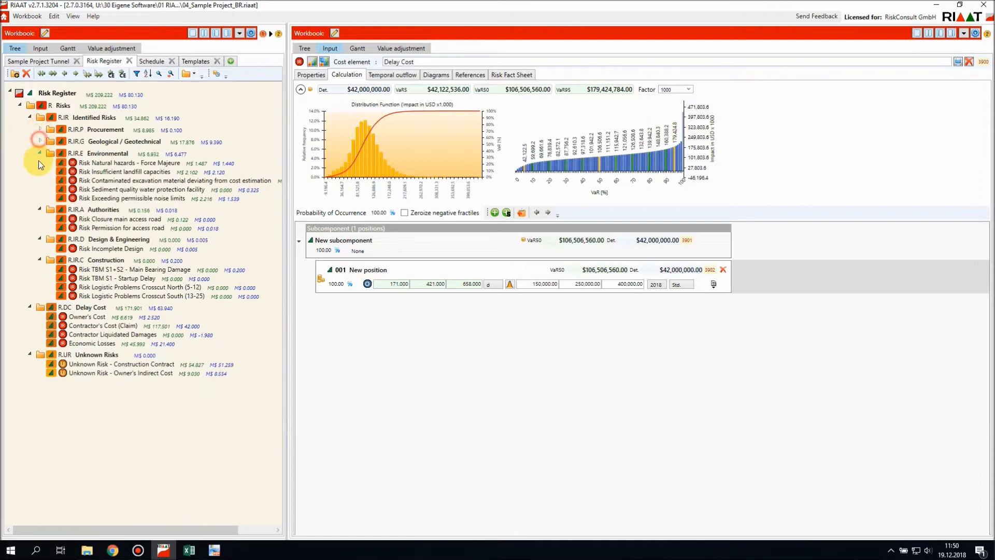
pyautogui.click(39, 154)
pyautogui.click(38, 165)
pyautogui.click(39, 176)
pyautogui.click(39, 189)
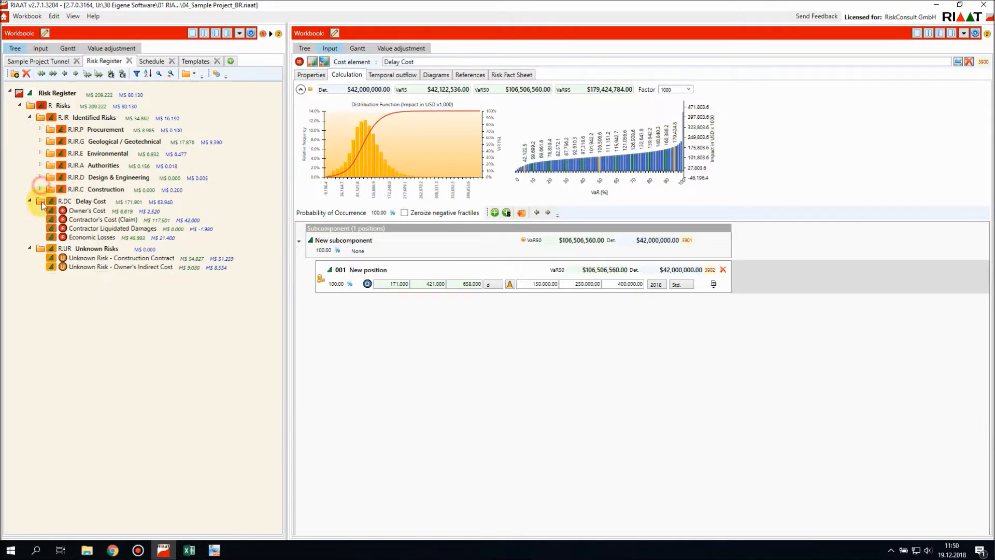
# Review the calculations of the four Delay Cost elements, from Owner's Cost to Economic Losses, and the whole group's Identified Risks distribution.
pyautogui.click(91, 211)
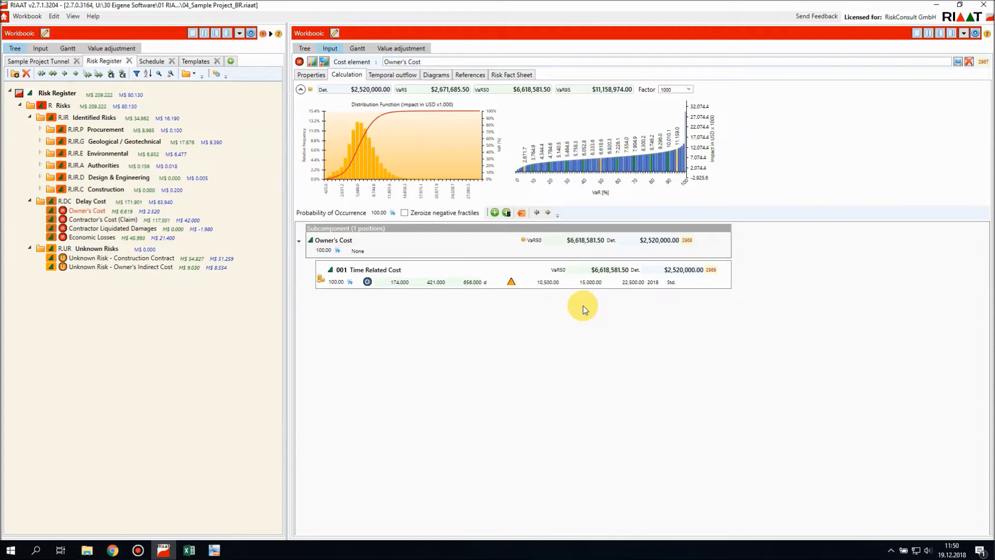
pyautogui.click(103, 221)
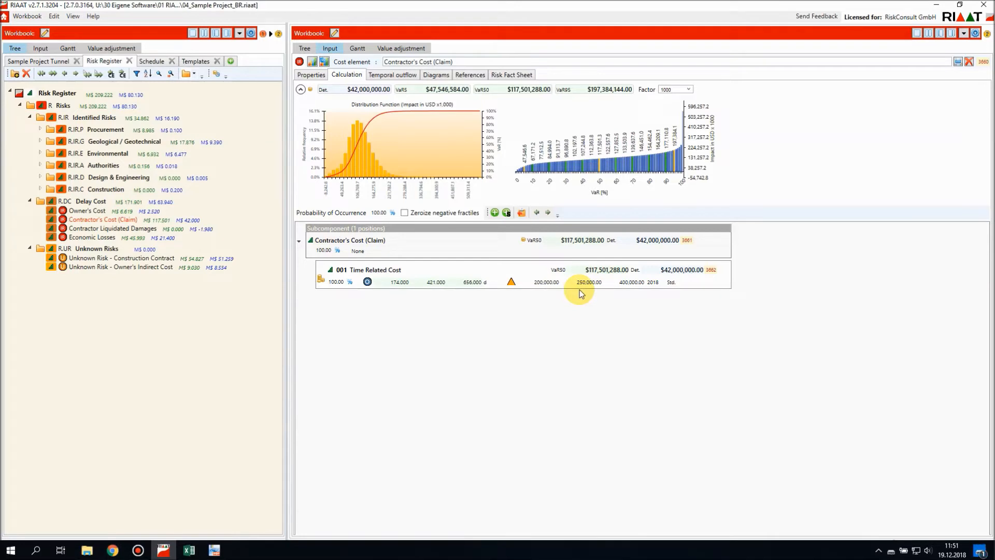
pyautogui.click(99, 229)
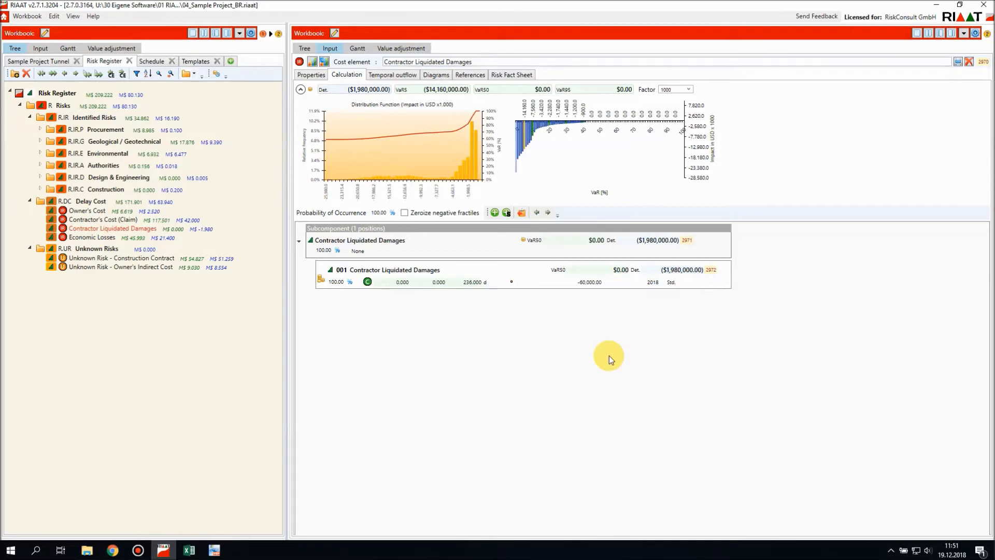
pyautogui.click(93, 237)
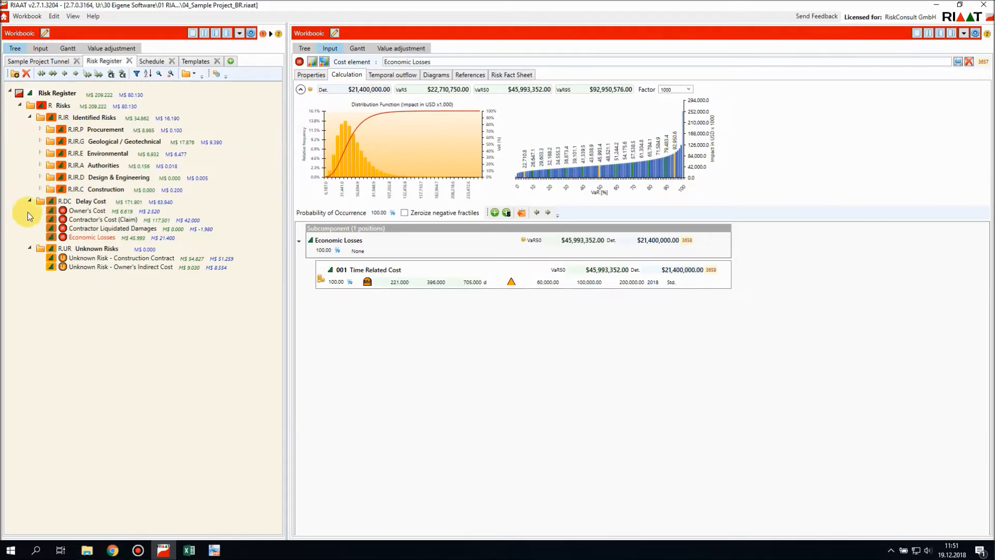
pyautogui.click(79, 202)
pyautogui.click(318, 217)
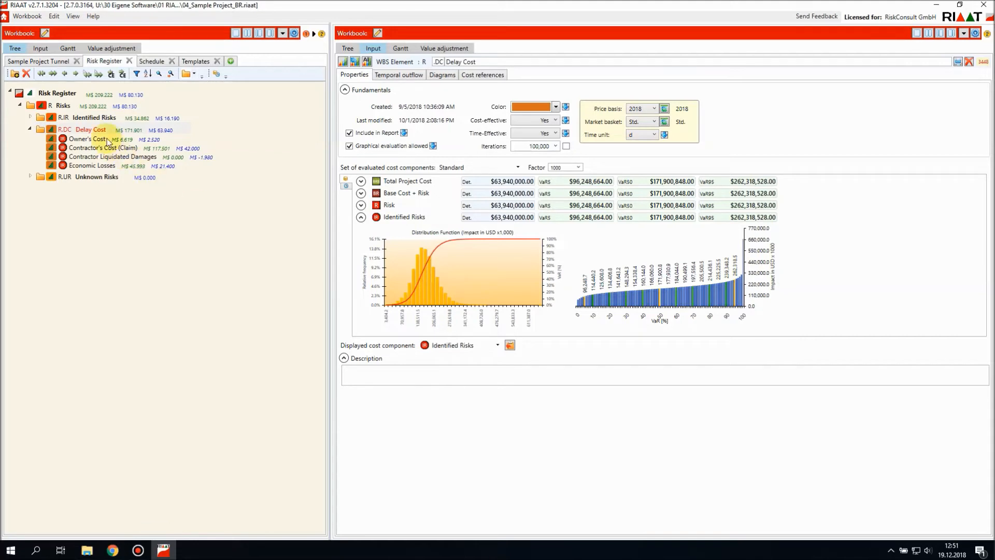
# Add a group named "Escalation" with code E under Construction Contract in Sample Project Tunnel and colour it purple.
pyautogui.click(35, 61)
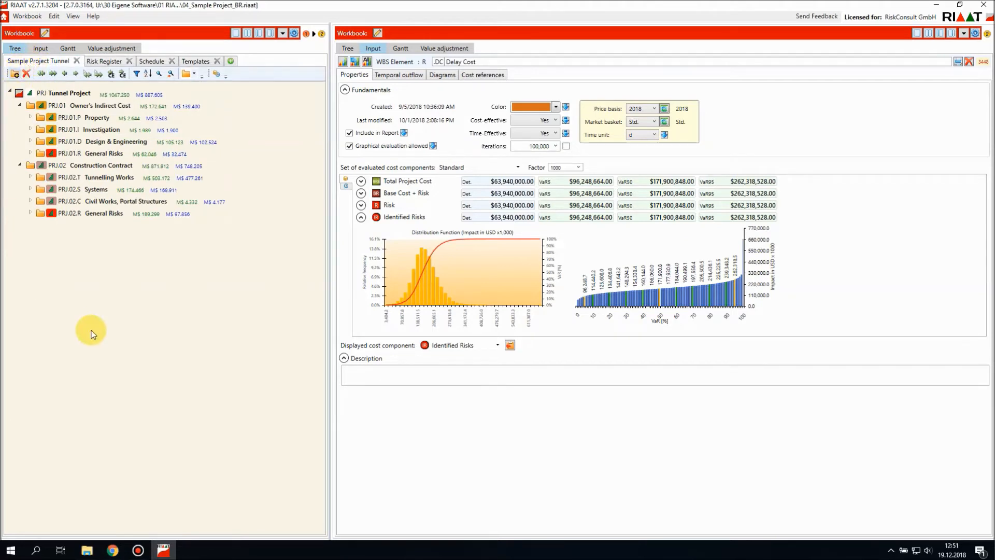
pyautogui.click(97, 170)
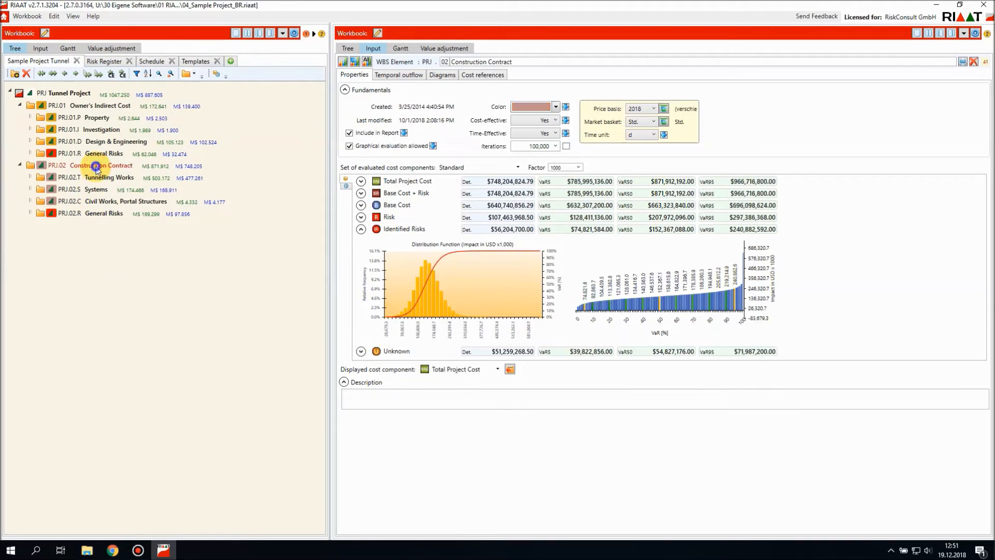
pyautogui.rightClick(96, 167)
pyautogui.click(119, 177)
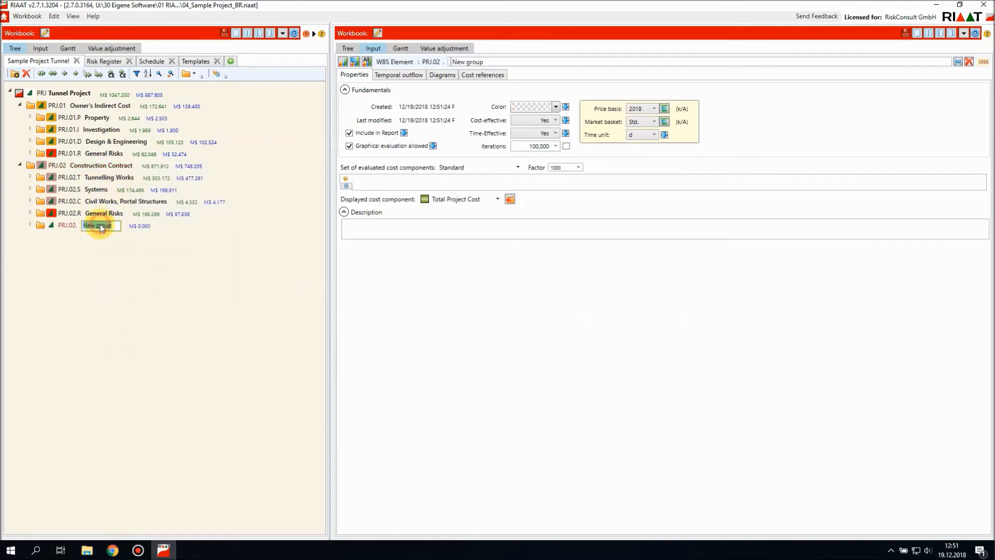
pyautogui.write('Escalation')
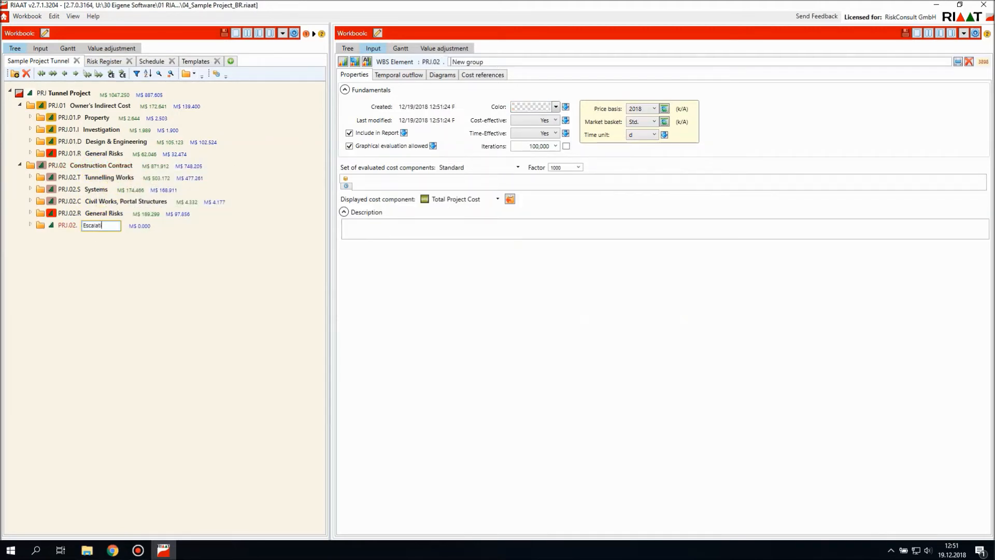
pyautogui.click(449, 62)
pyautogui.write('E')
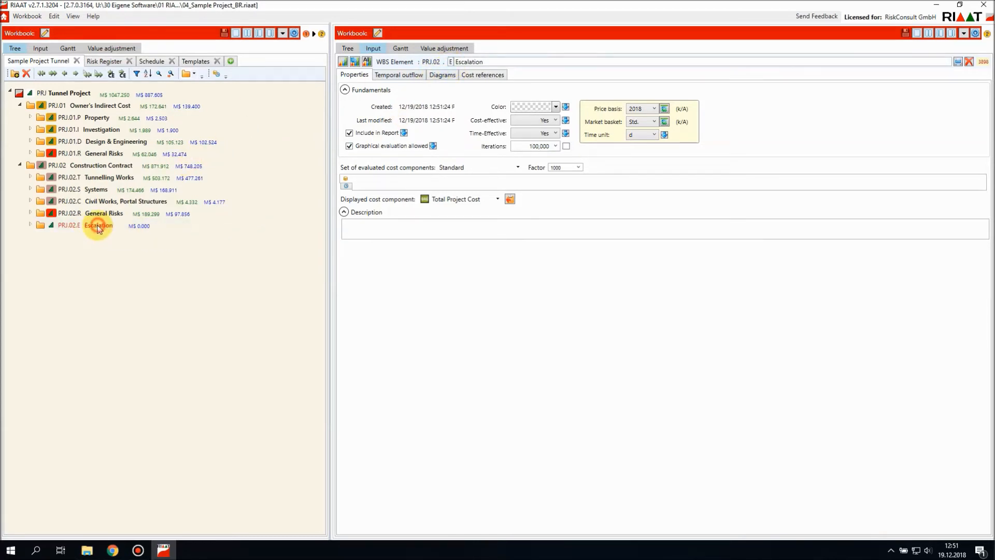
pyautogui.click(543, 108)
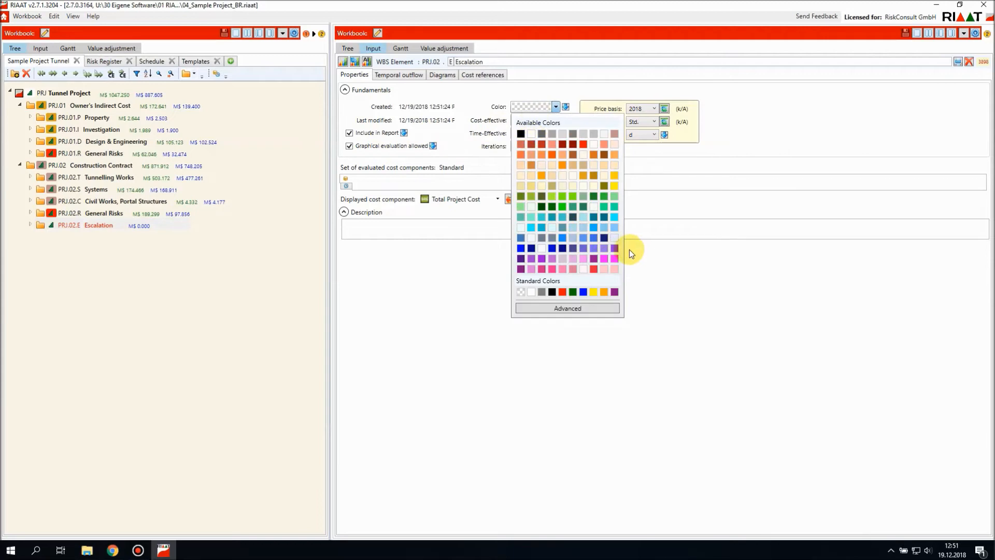
pyautogui.click(616, 248)
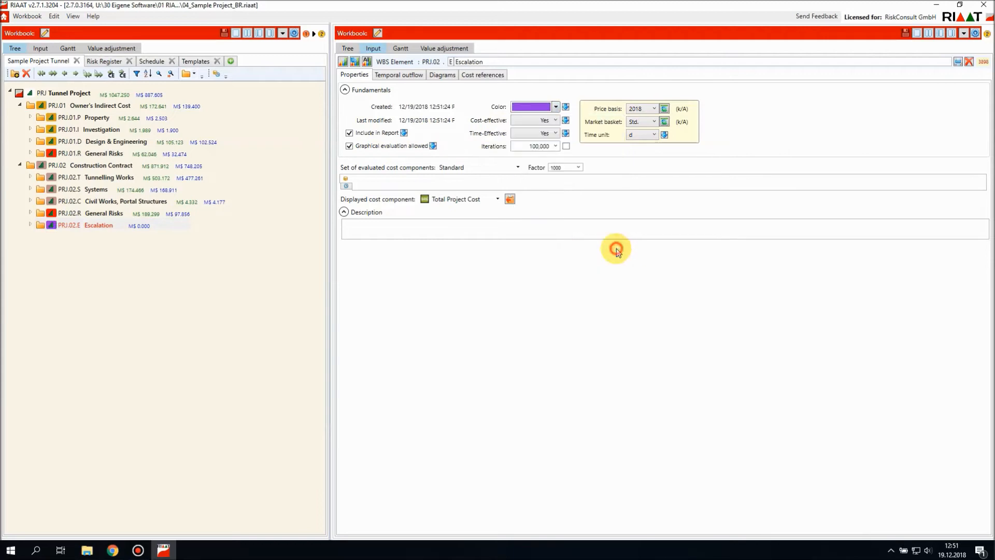
# Create an escalation element with cost component E in the Escalation group and display its calculation.
pyautogui.rightClick(96, 229)
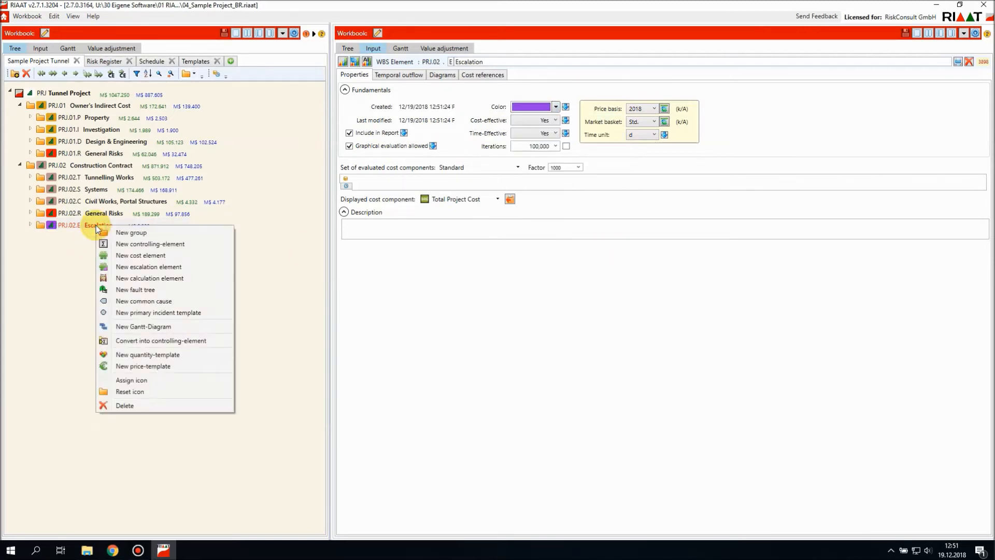
pyautogui.click(189, 267)
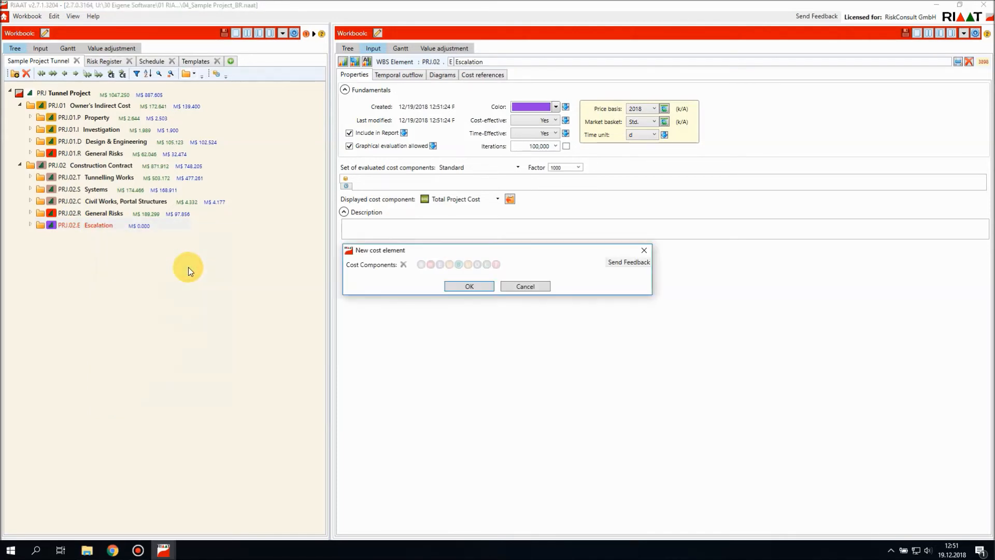
pyautogui.click(440, 264)
pyautogui.click(468, 286)
pyautogui.click(95, 236)
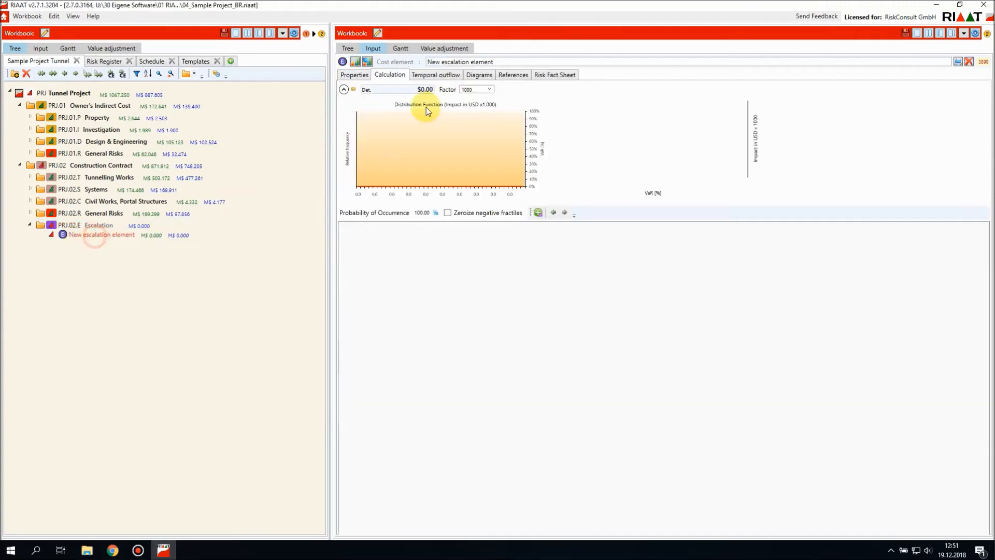
# Rename the new escalation element as "Escalation".
pyautogui.click(448, 61)
pyautogui.press('BackSpace')
pyautogui.press('BackSpace')
pyautogui.press('BackSpace')
pyautogui.press('BackSpace')
pyautogui.press('BackSpace')
pyautogui.write('E')
pyautogui.press('Delete')
pyautogui.press('Delete')
pyautogui.press('Delete')
pyautogui.press('Delete')
pyautogui.press('Delete')
pyautogui.press('Delete')
pyautogui.press('Delete')
pyautogui.press('Delete')
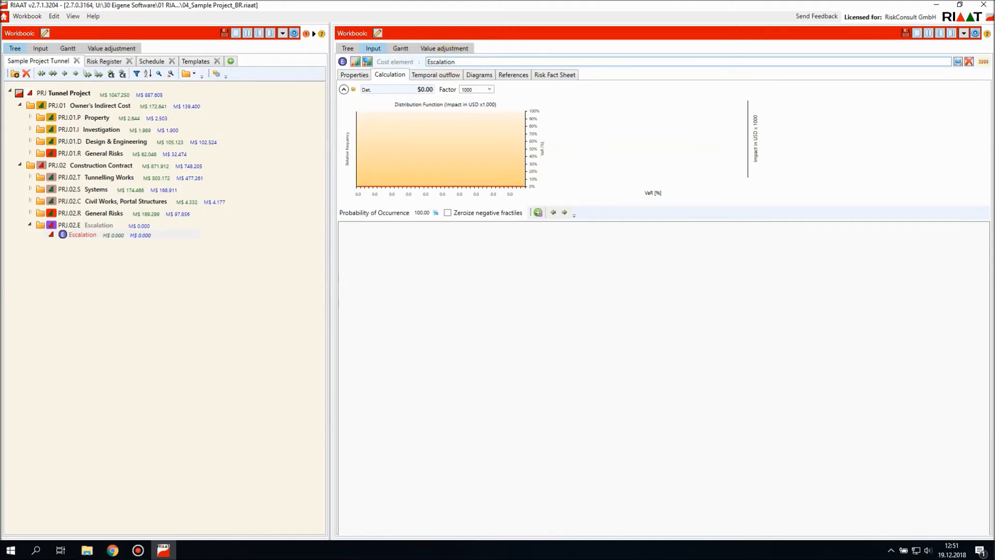
pyautogui.click(90, 233)
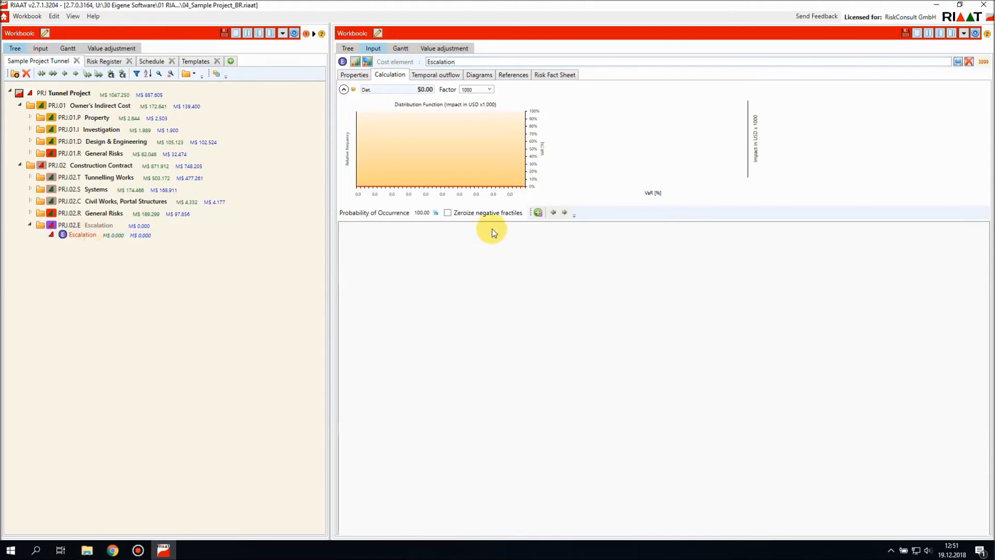
# Link the Escalation element to the Base Cost + Risk of Construction Contract and set its compound interest to Monte Carlo.
pyautogui.click(538, 213)
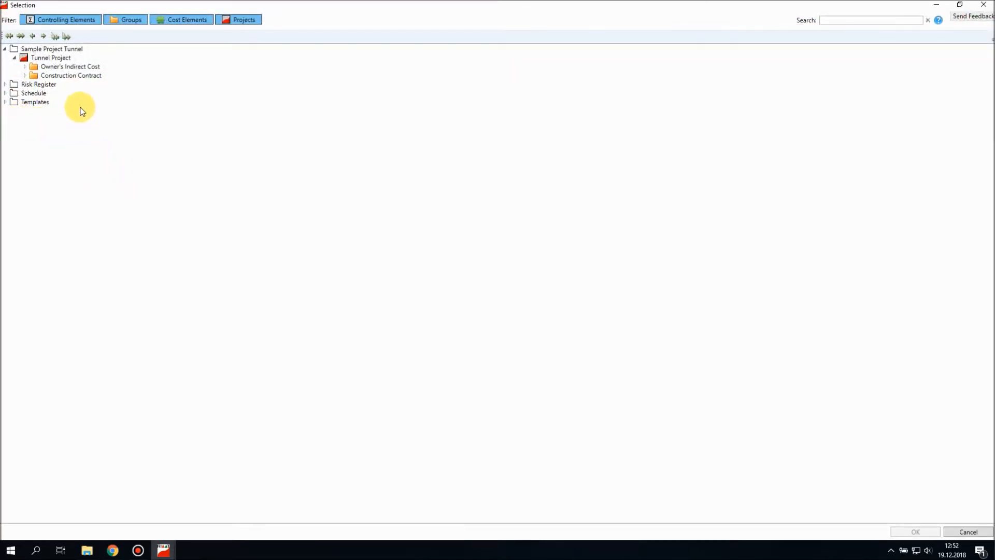
pyautogui.click(80, 76)
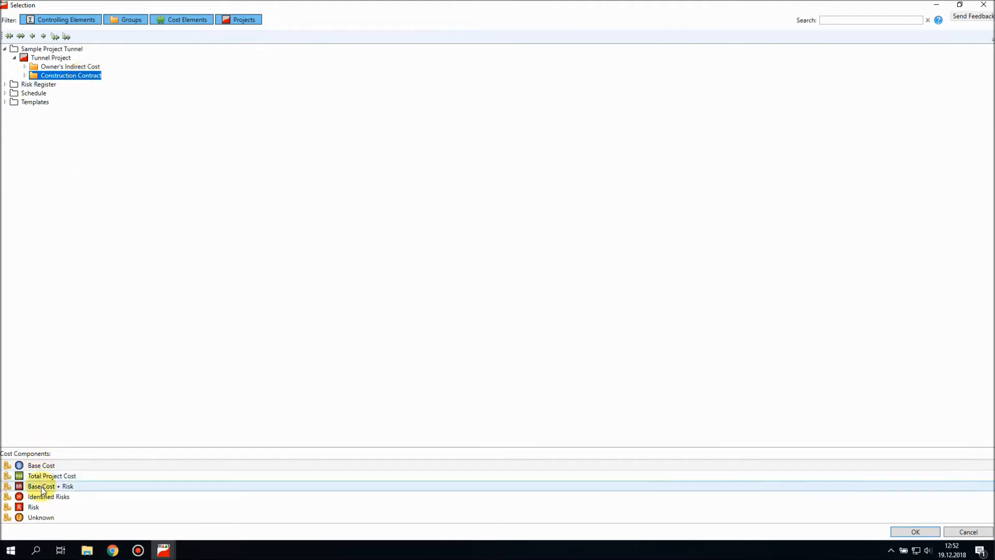
pyautogui.click(82, 490)
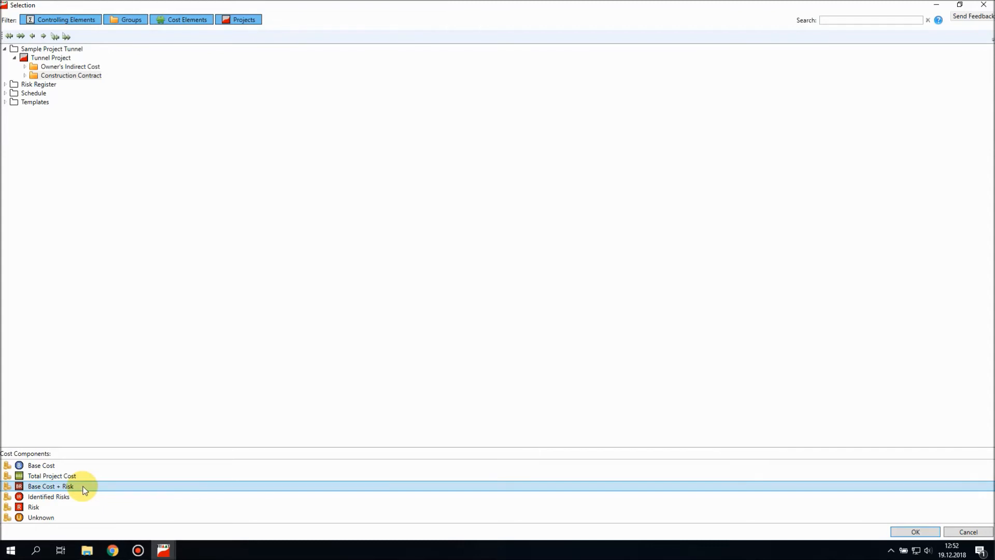
pyautogui.doubleClick(85, 490)
pyautogui.click(742, 265)
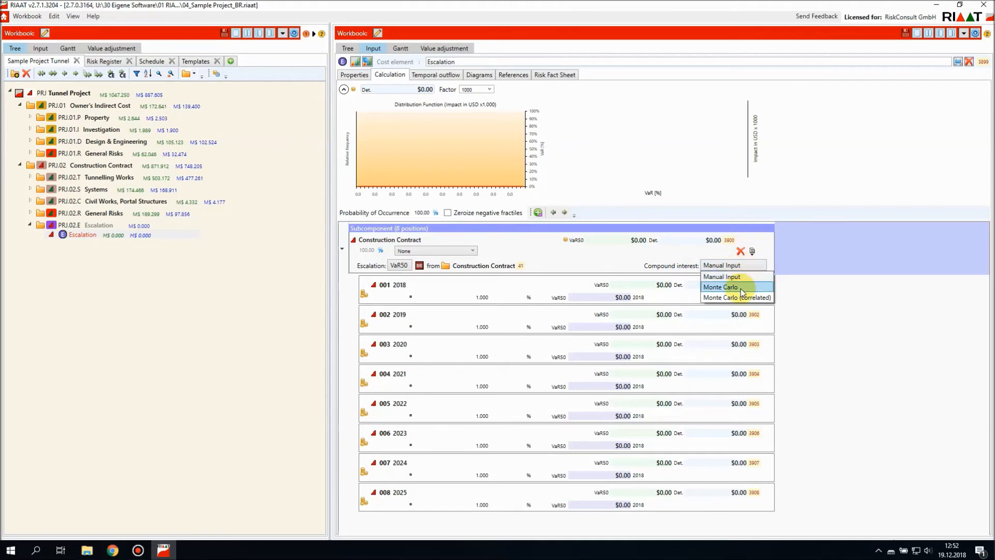
pyautogui.click(745, 289)
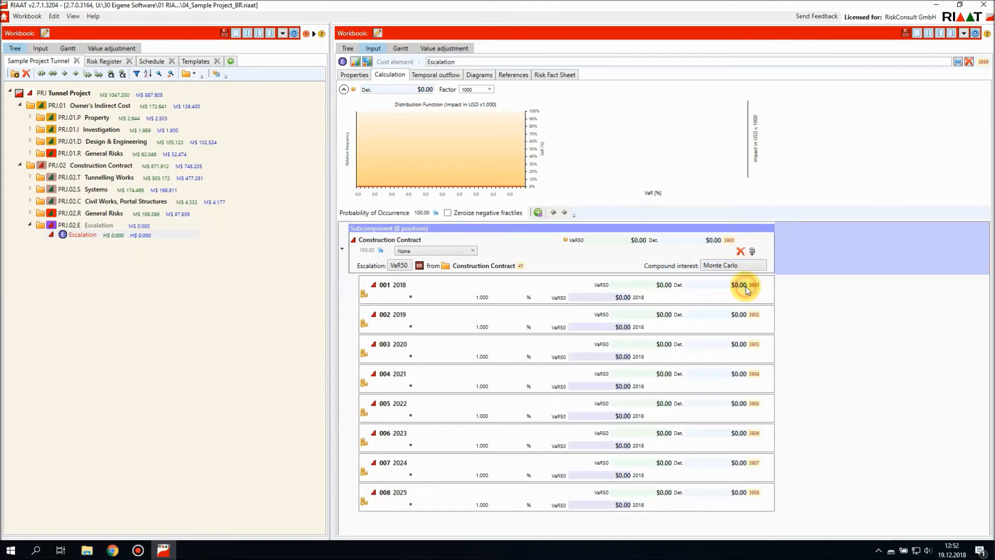
# Give 2018 a three-point escalation rate of 0, 2 and 7.5 % and apply it to all years through 2025.
pyautogui.click(412, 298)
pyautogui.click(411, 298)
pyautogui.click(410, 326)
pyautogui.click(435, 296)
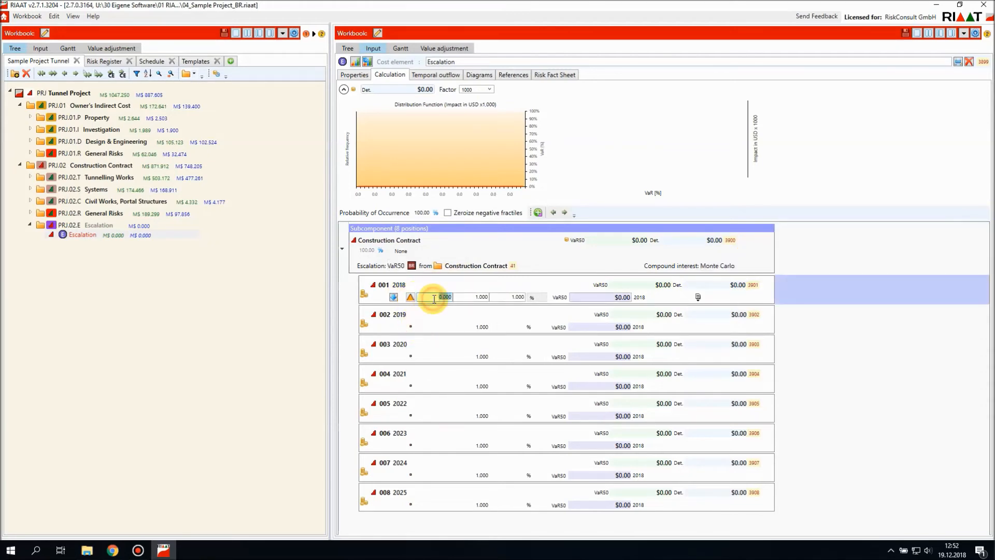
pyautogui.write('0')
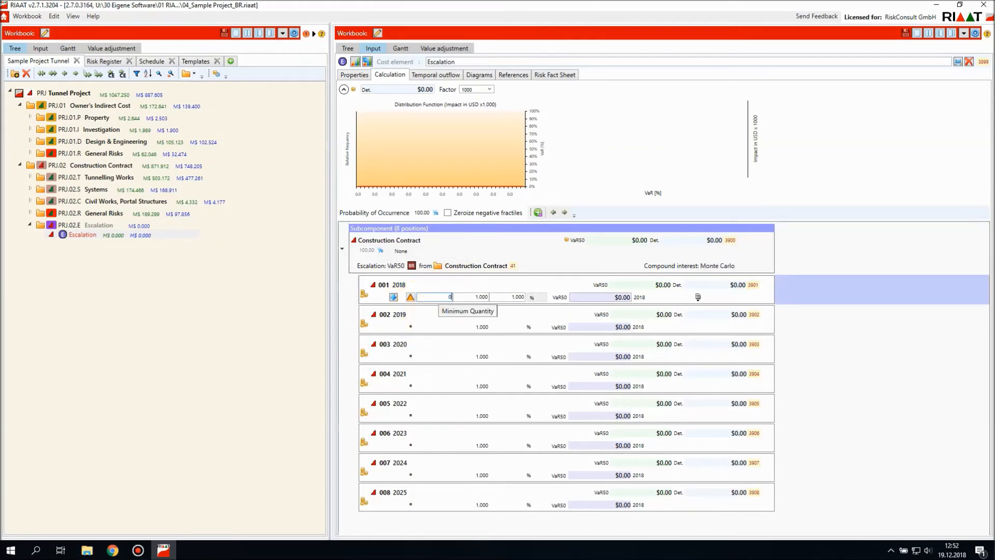
pyautogui.press('Tab')
pyautogui.write('2')
pyautogui.press('Tab')
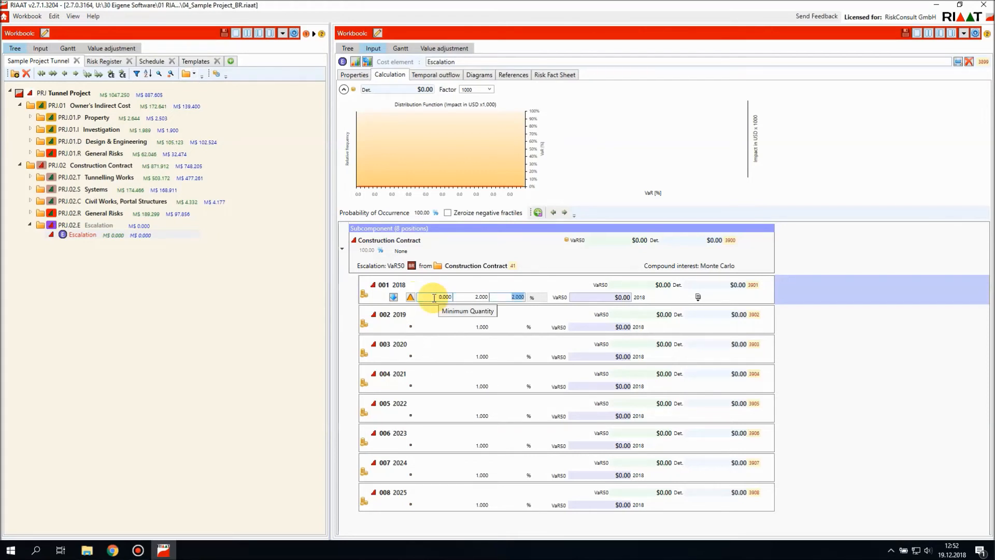
pyautogui.write('7.5')
pyautogui.click(444, 280)
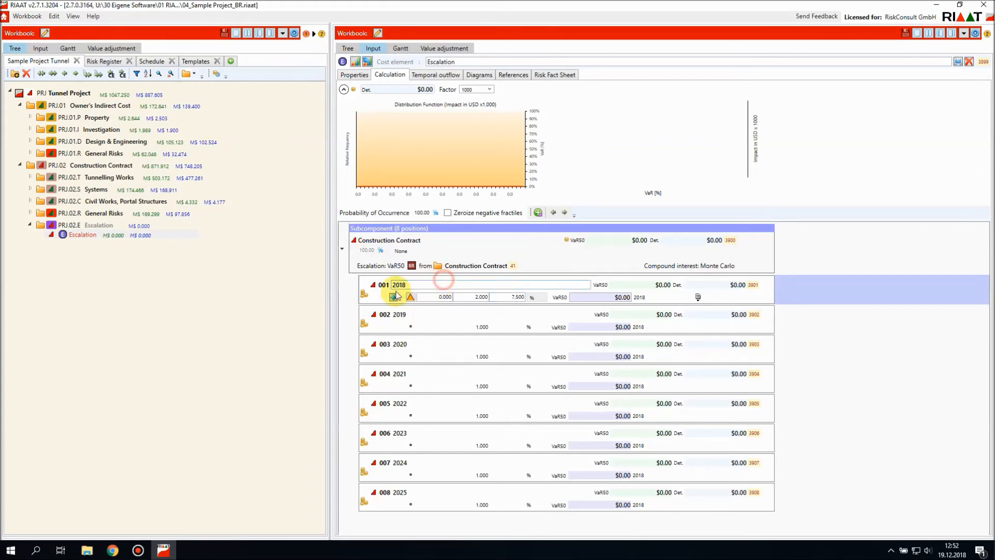
pyautogui.click(393, 299)
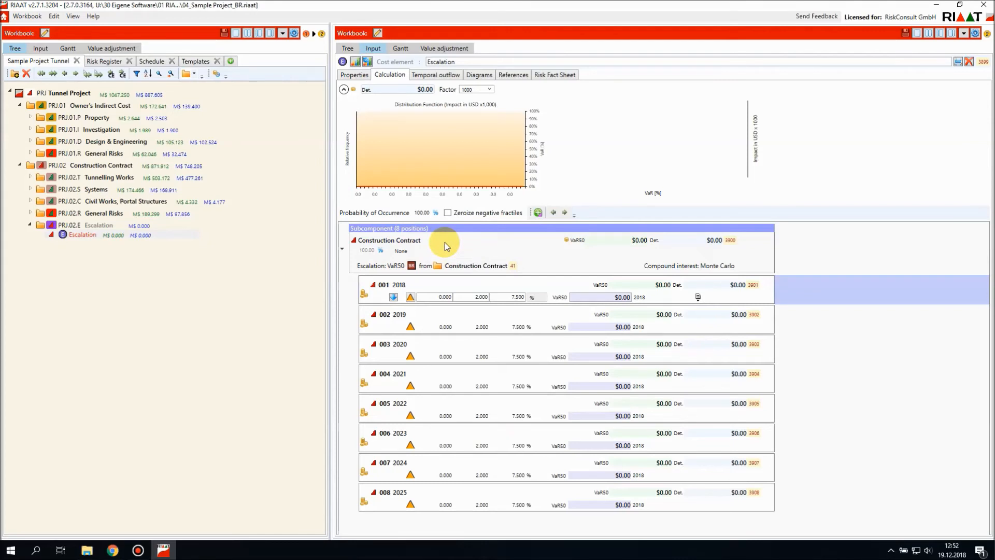
# Distribute Construction Contract's Base Cost + Risk outflow over 2020 to 2023 in a trapezoidal shape of 16.67, 33.33, 33.33 and 16.67 %, and apply it.
pyautogui.click(90, 166)
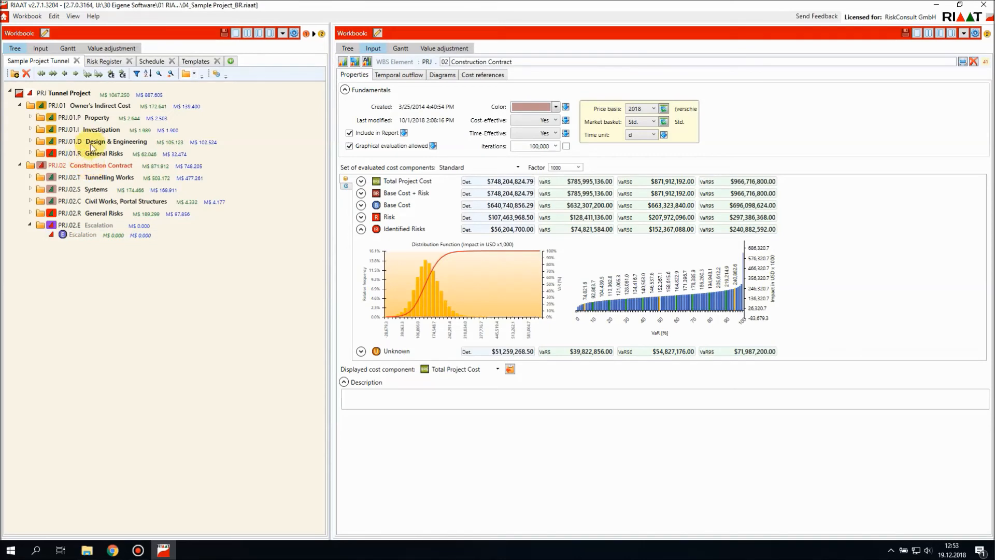
pyautogui.click(398, 76)
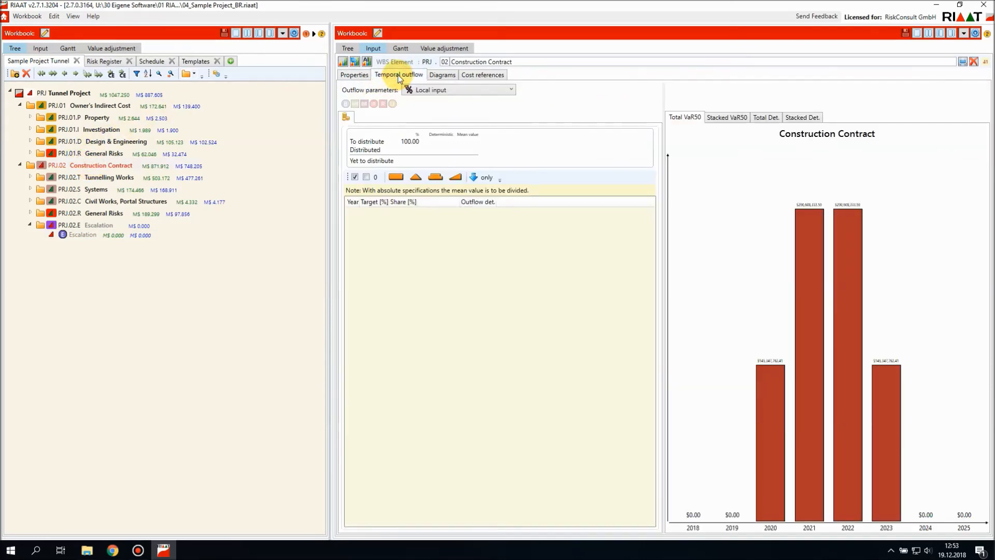
pyautogui.click(364, 104)
pyautogui.click(375, 233)
pyautogui.click(375, 246)
pyautogui.click(374, 257)
pyautogui.click(375, 269)
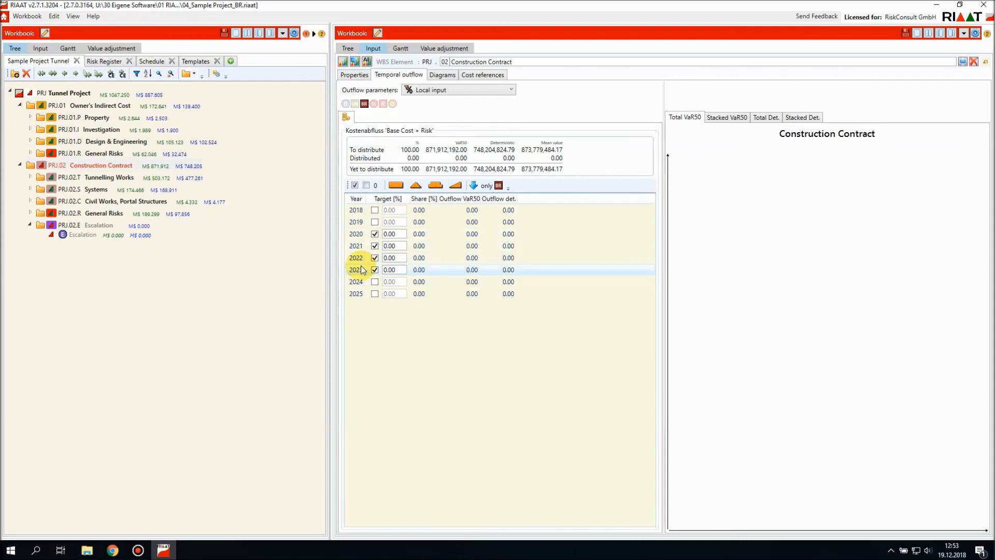
pyautogui.click(441, 186)
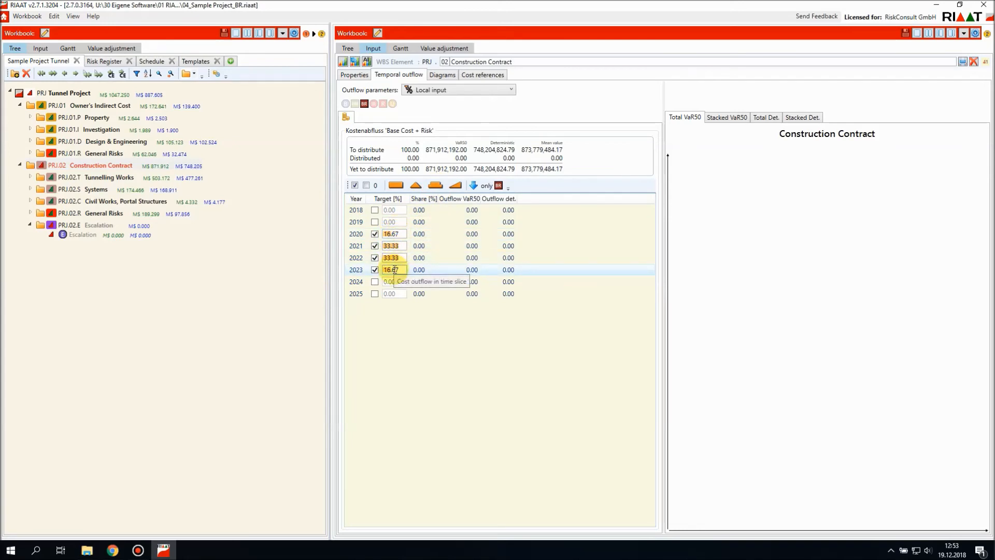
pyautogui.click(474, 186)
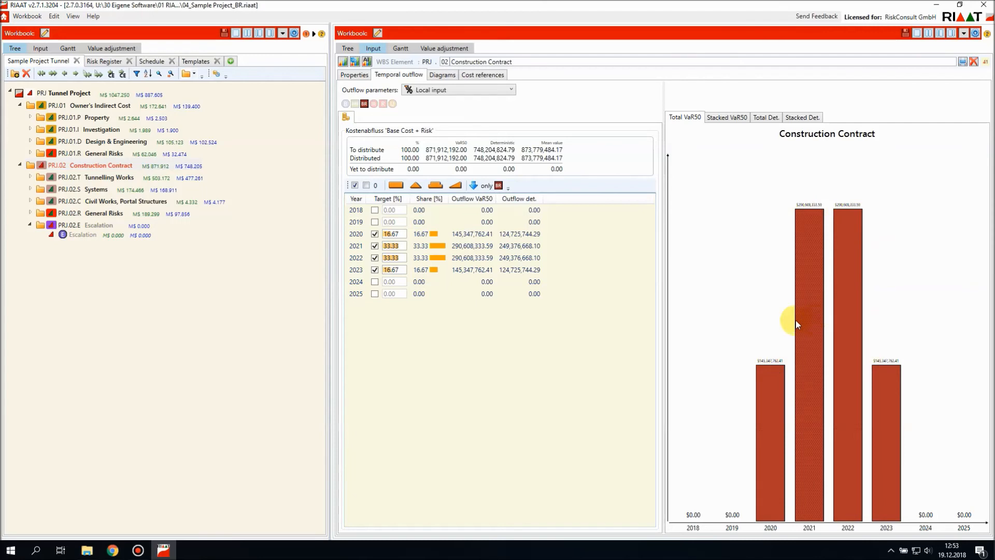
# Examine the Construction Contract's yearly cost outflow by component in the stacked VaR50 chart.
pyautogui.click(724, 123)
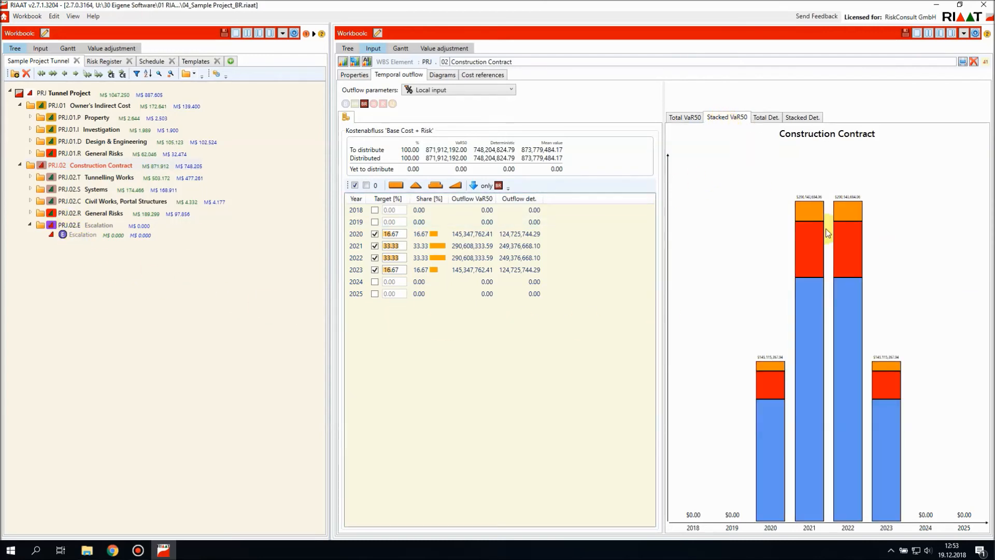
pyautogui.moveTo(798, 307)
pyautogui.moveTo(810, 212)
# Simulate the Escalation element under Construction Contract.
pyautogui.click(83, 237)
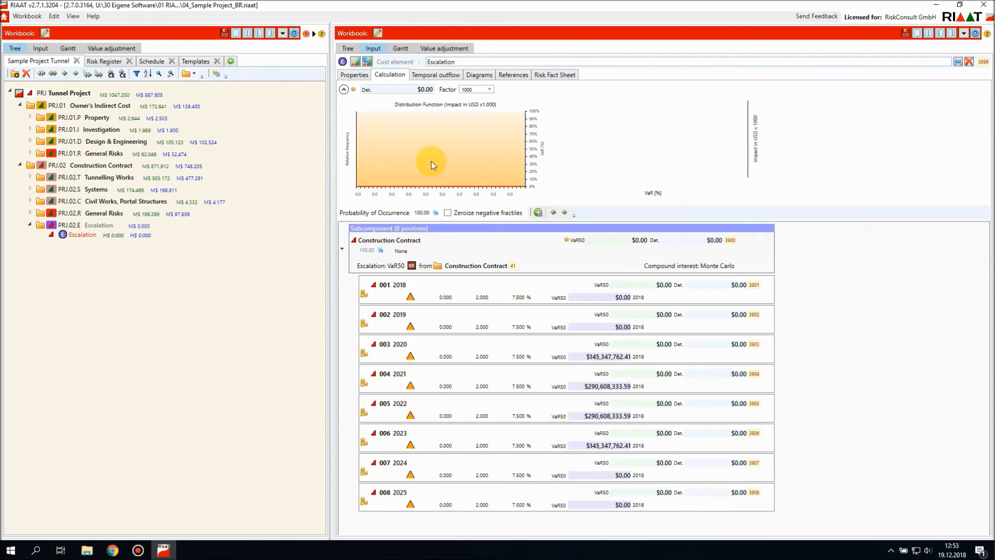
pyautogui.click(352, 65)
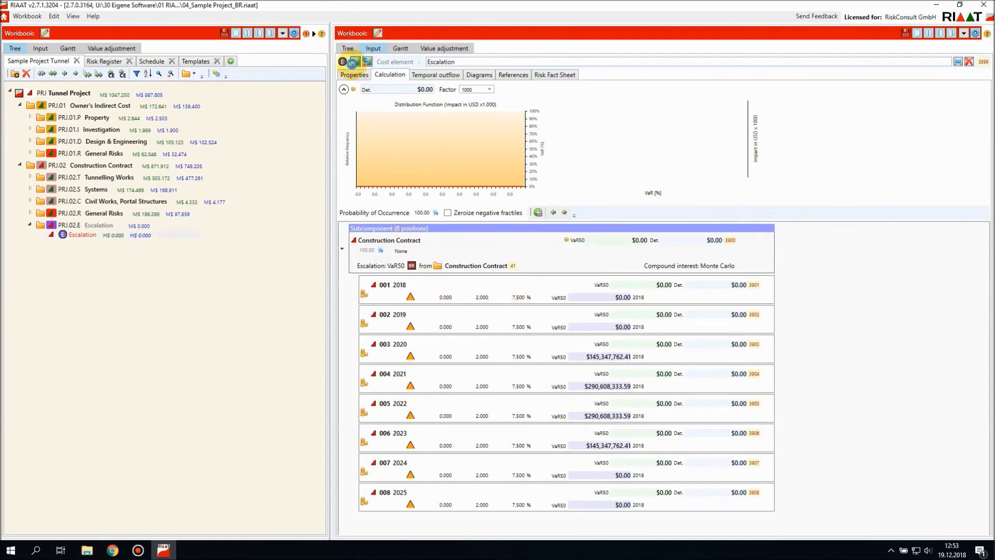